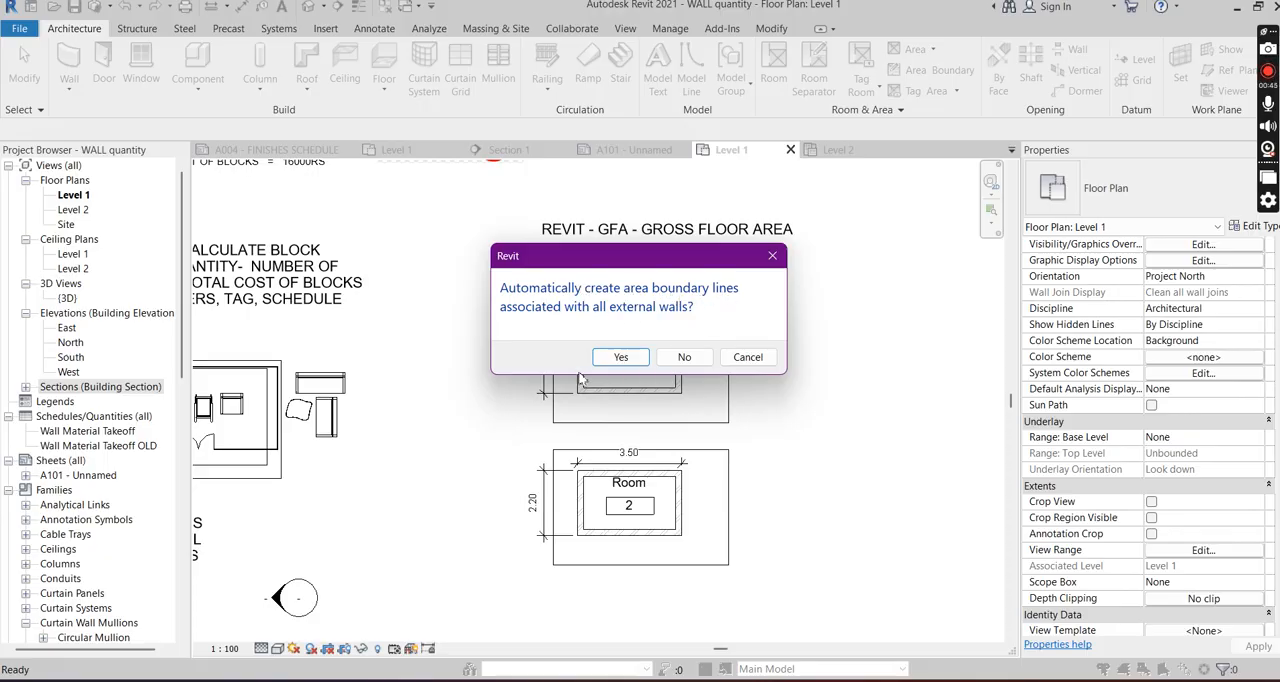
- Create the Level 1 rentable area plan with boundary lines generated automatically from all external walls, and show it under the area plans
click(621, 357)
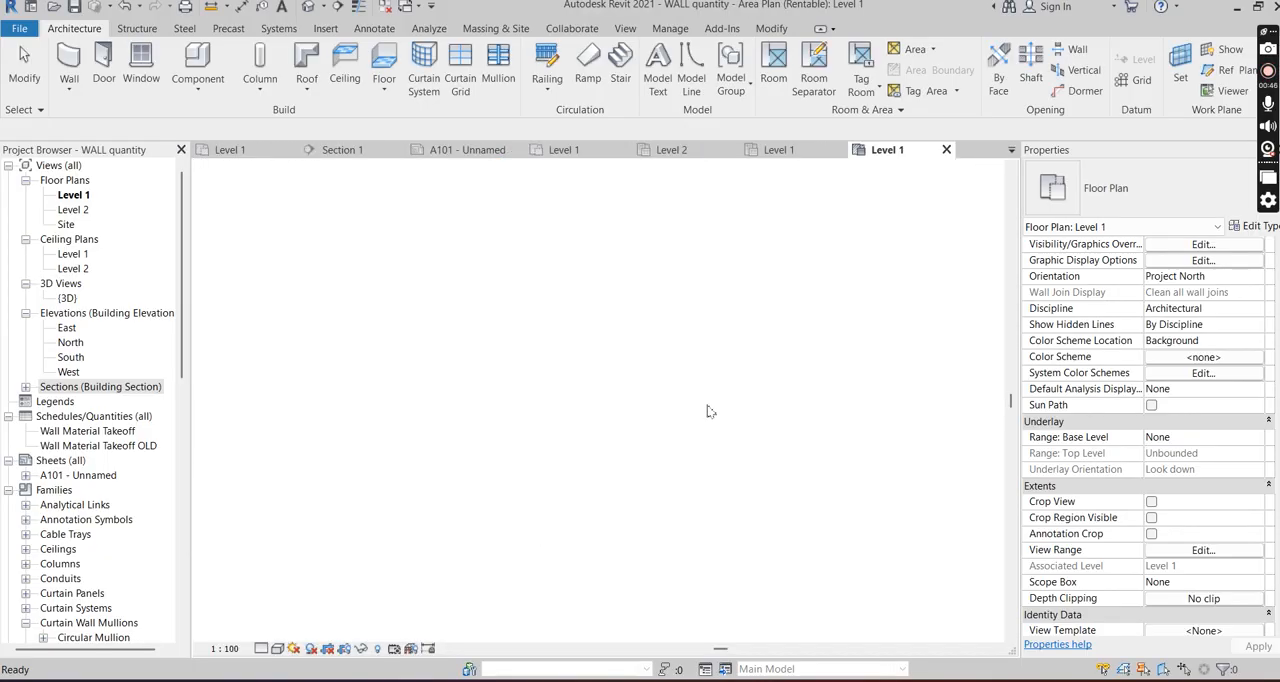
scroll(625, 400, up, 4)
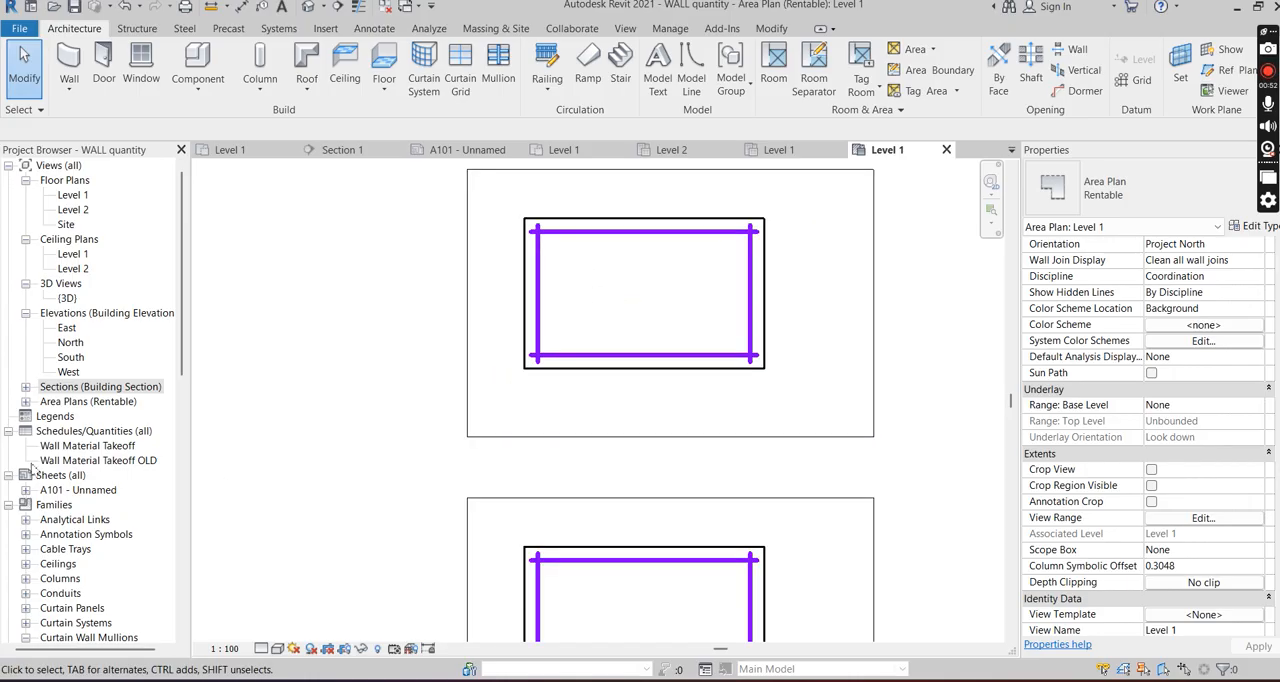
click(25, 402)
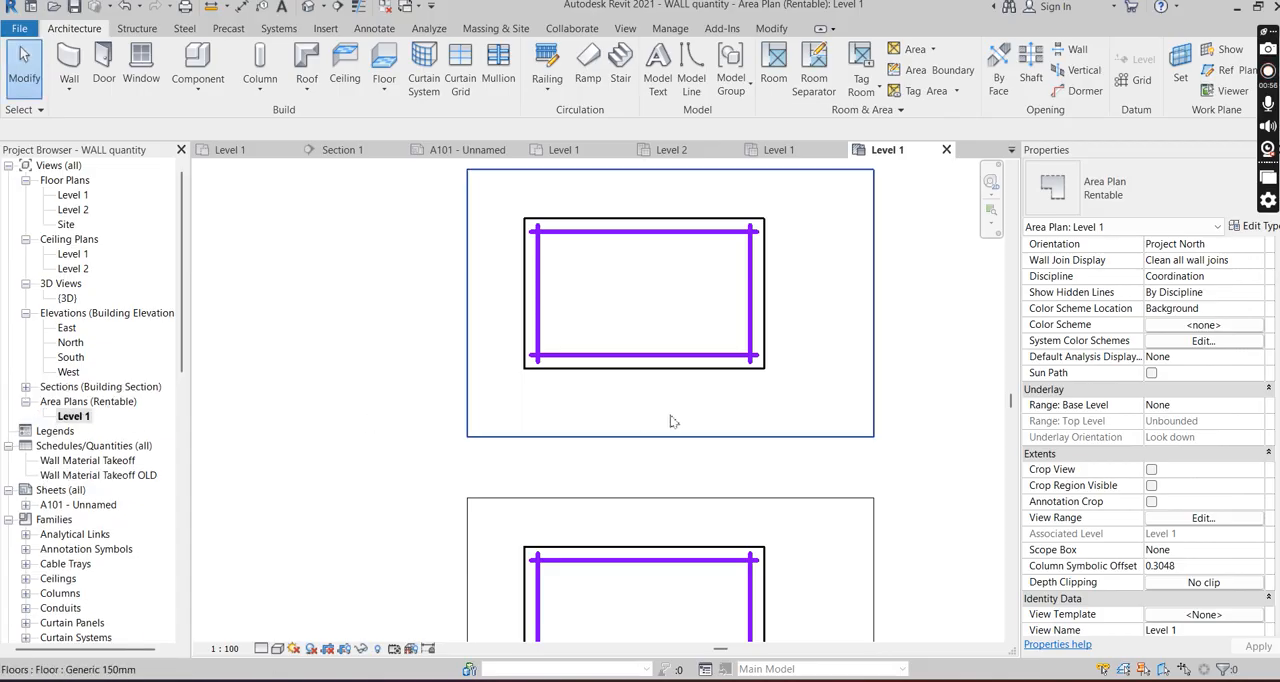
scroll(677, 355, down, 4)
scroll(658, 330, up, 3)
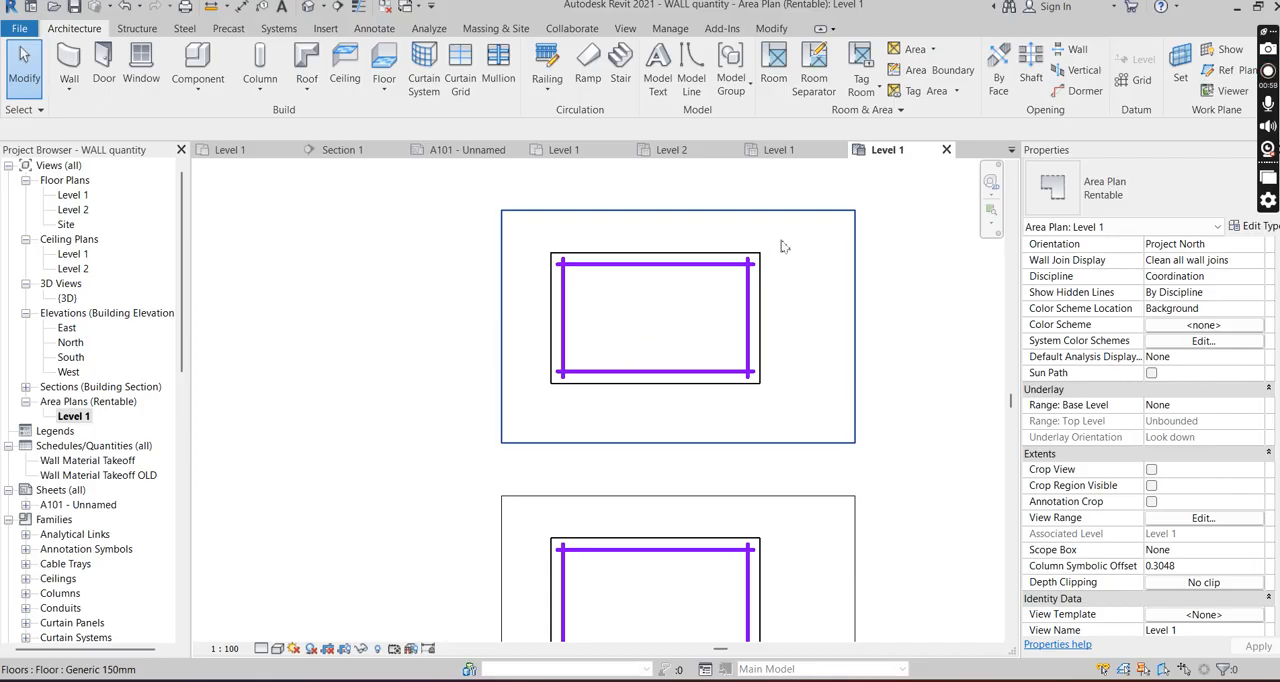
- Place a tagged area inside the boundary lines of each of the two walled rooms
click(929, 92)
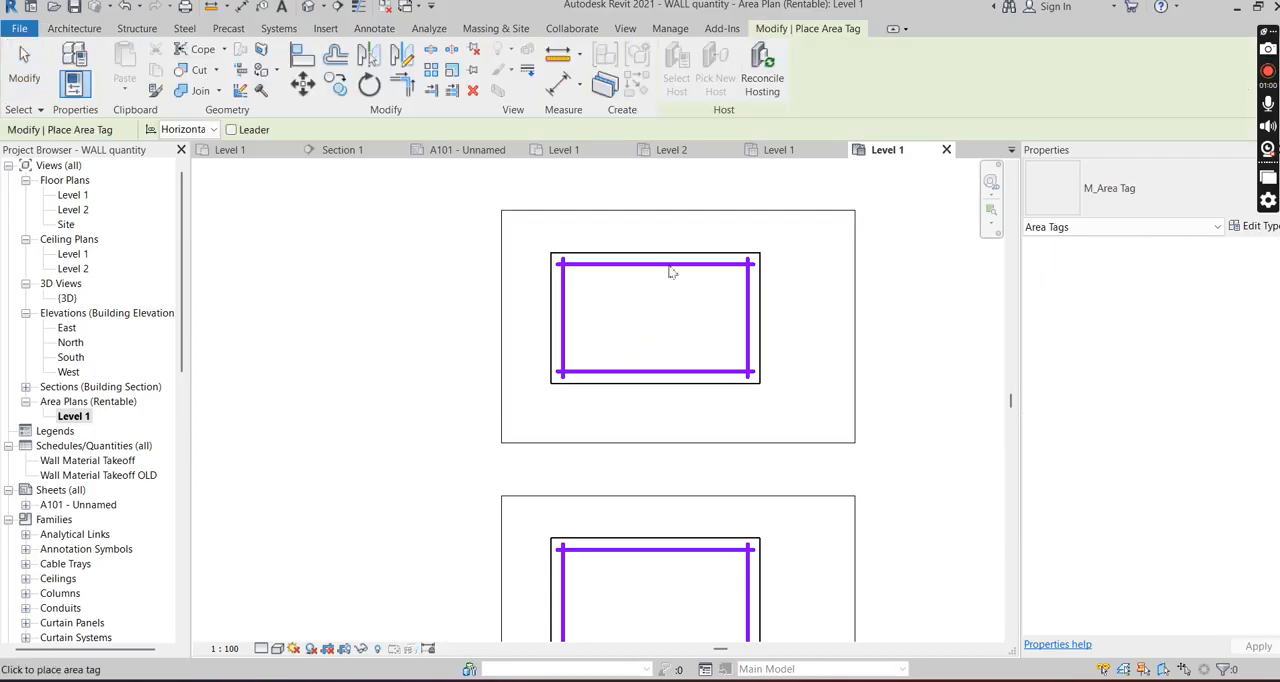
key(Escape)
click(933, 49)
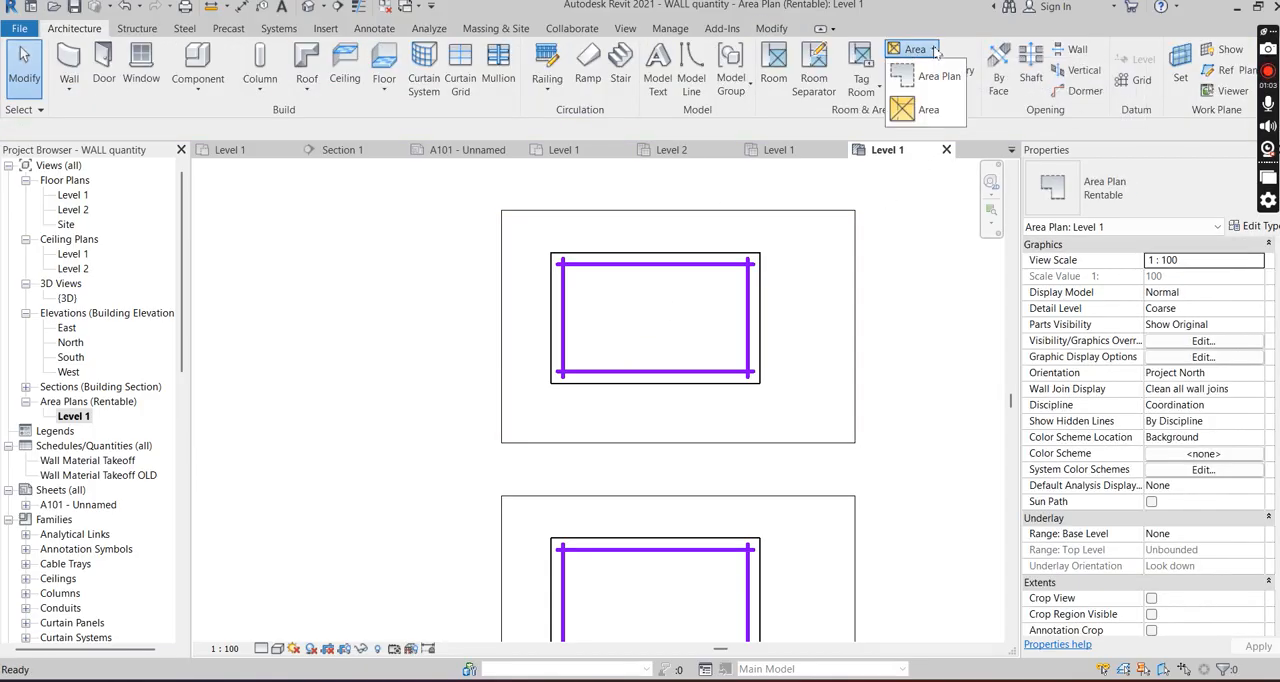
click(915, 110)
scroll(638, 326, up, 2)
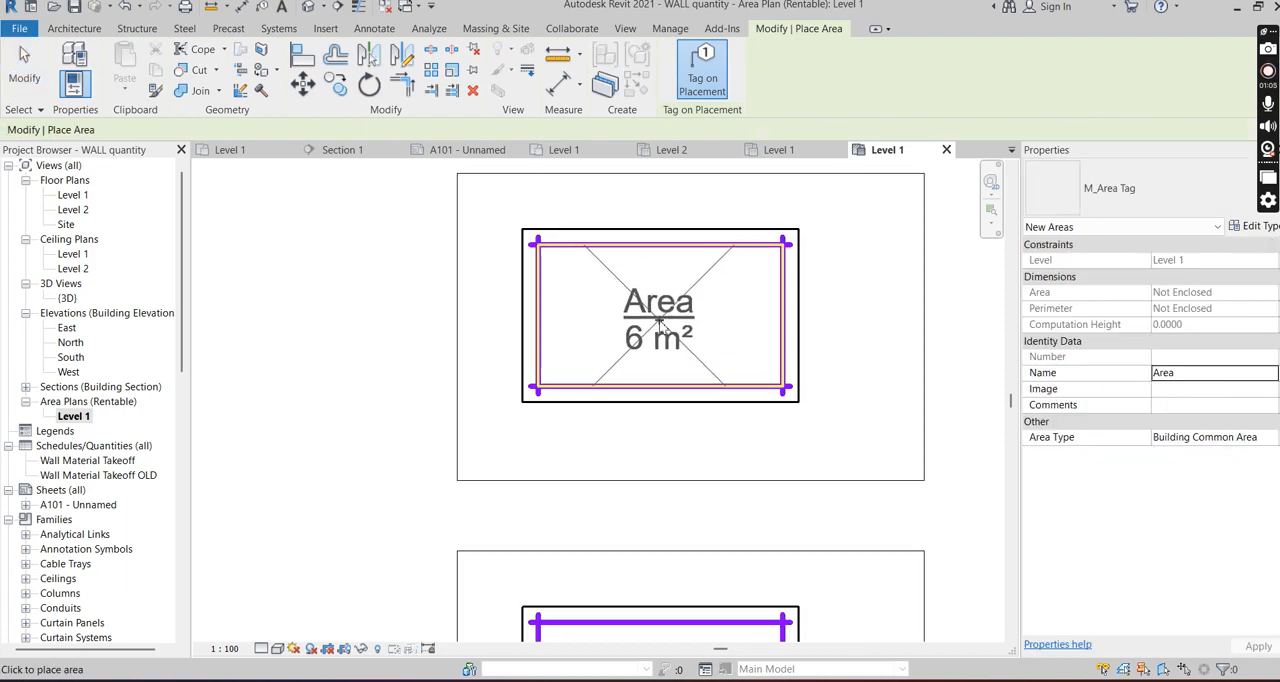
scroll(700, 340, down, 3)
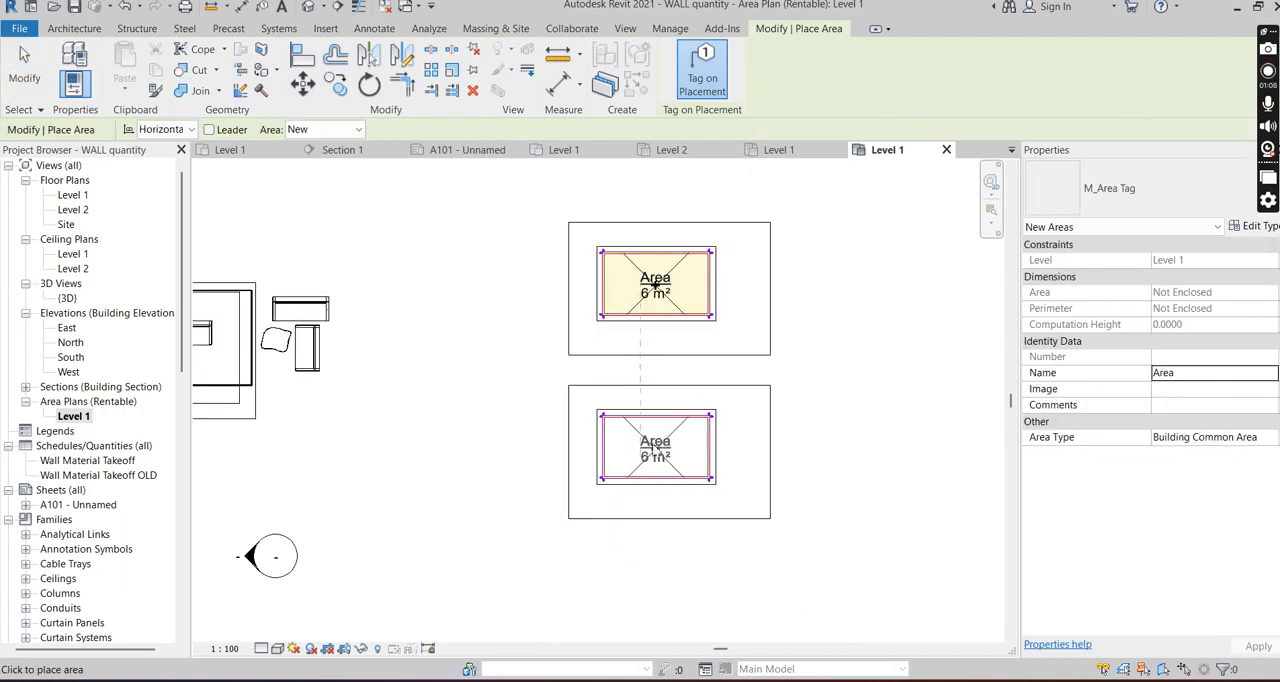
click(680, 462)
key(Escape)
scroll(654, 490, up, 2)
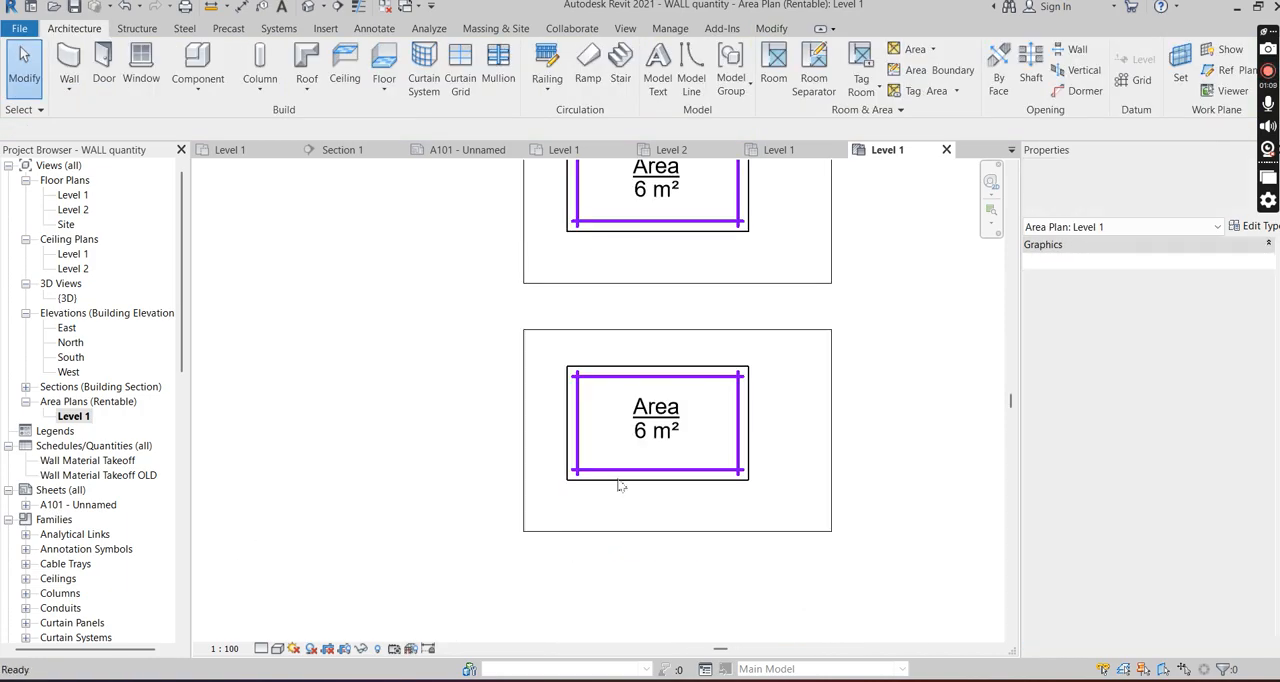
click(580, 413)
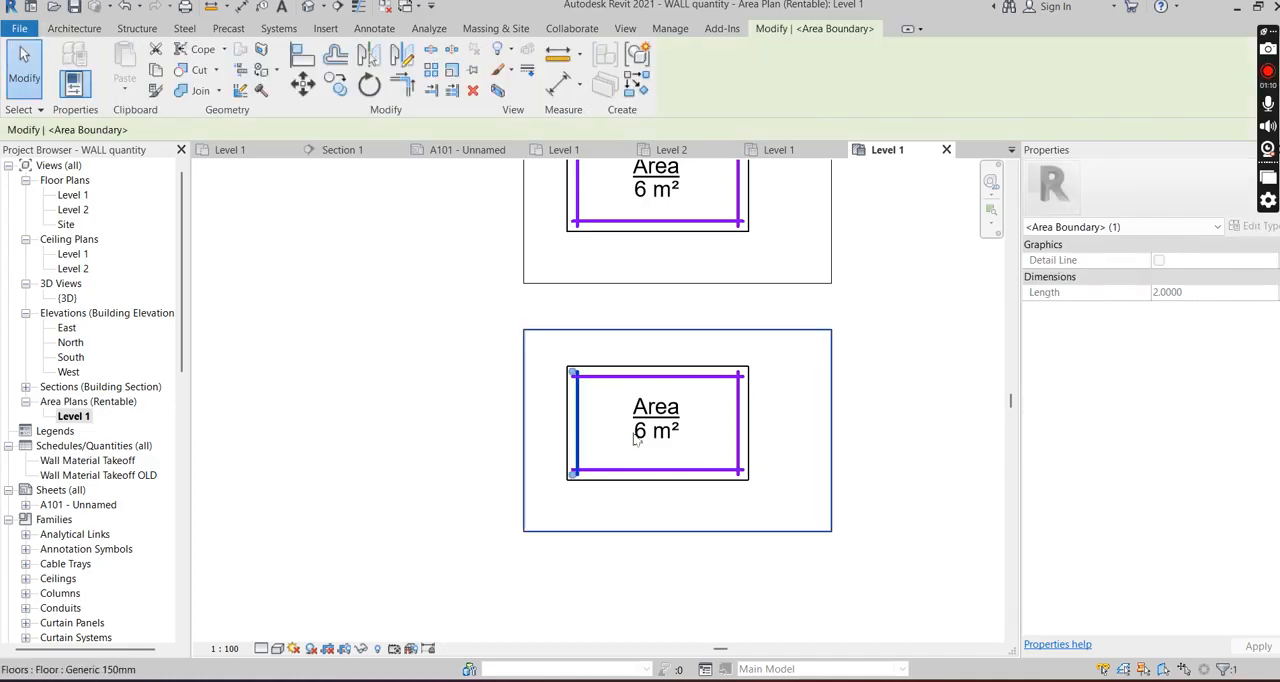
key(Escape)
scroll(593, 426, up, 2)
scroll(593, 426, down, 5)
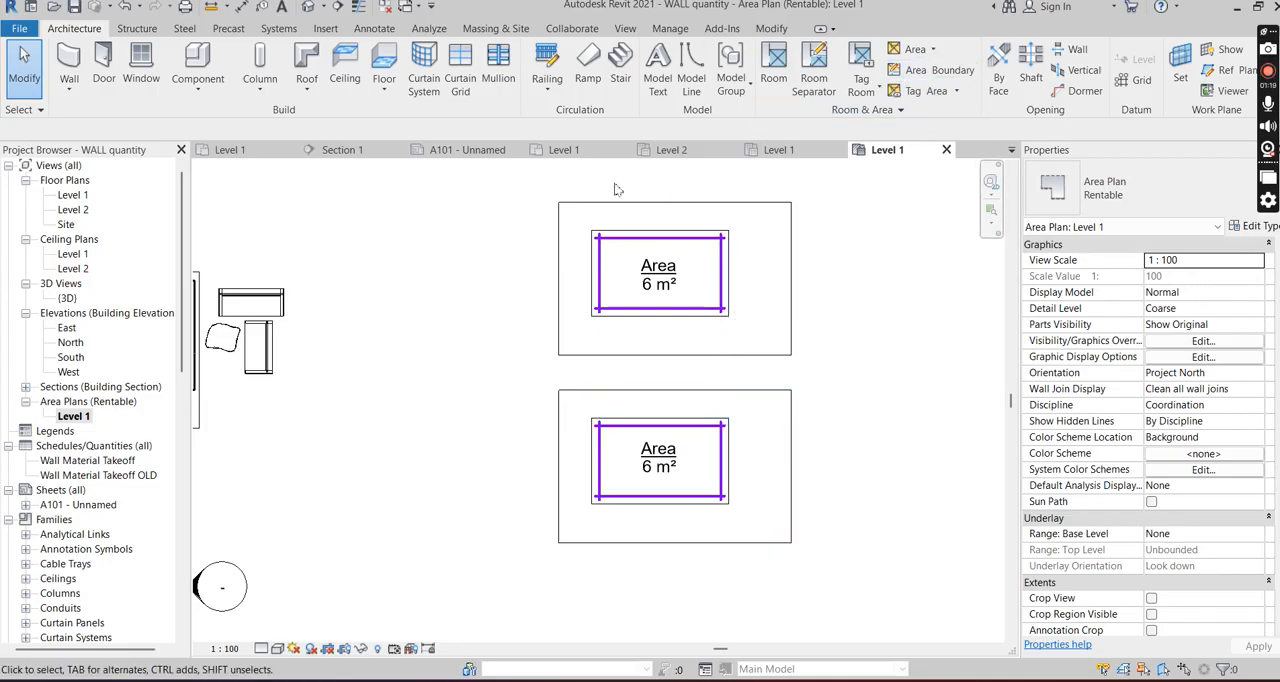
- Place a color fill legend beside the upper room, applying the Rentable Area color scheme to the area plan
click(374, 28)
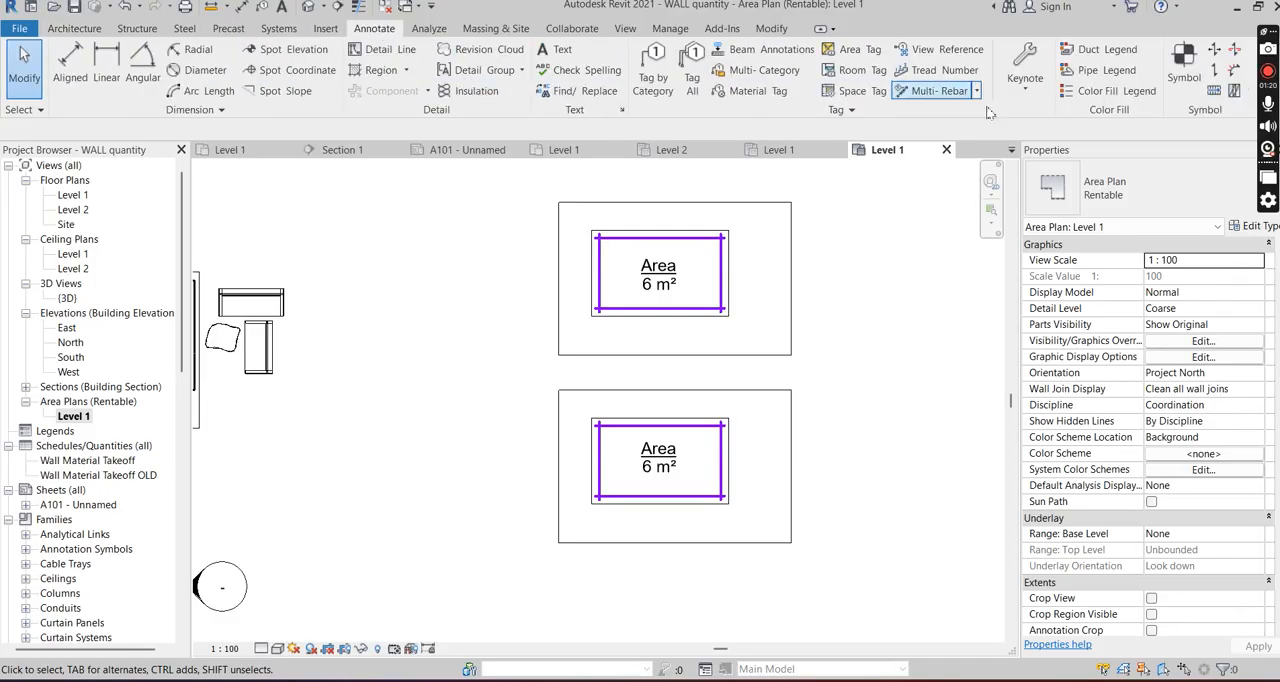
click(1088, 93)
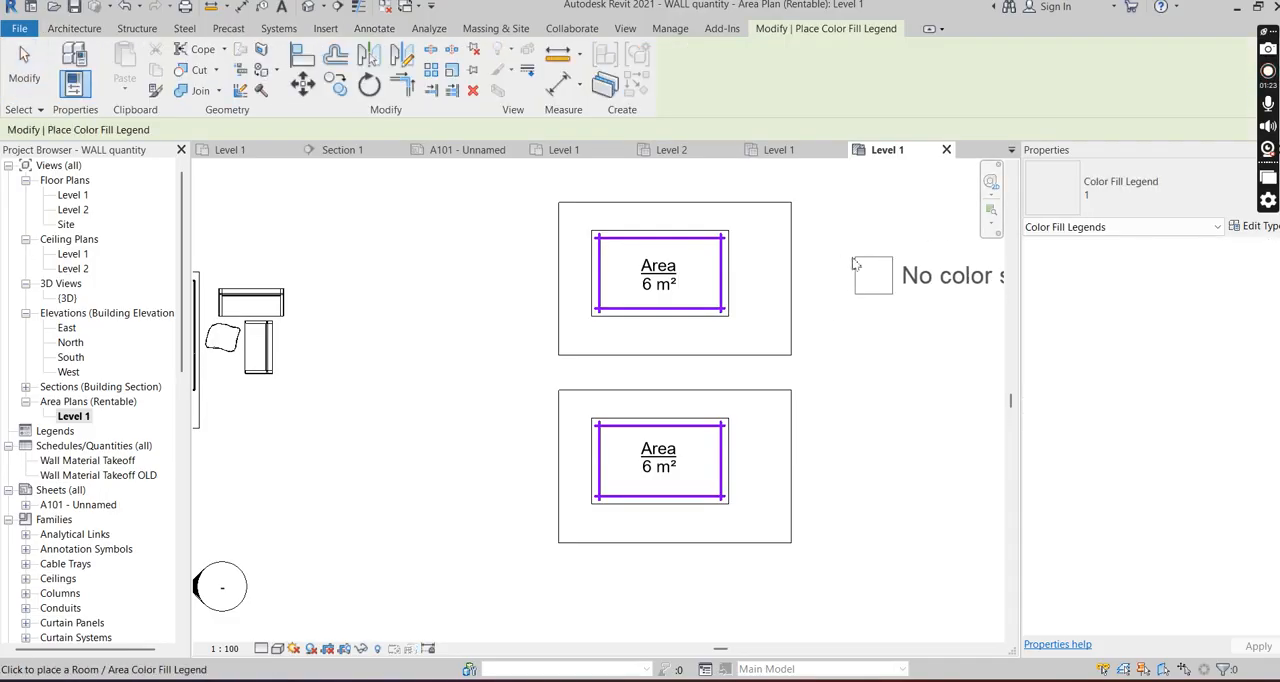
click(848, 264)
click(668, 398)
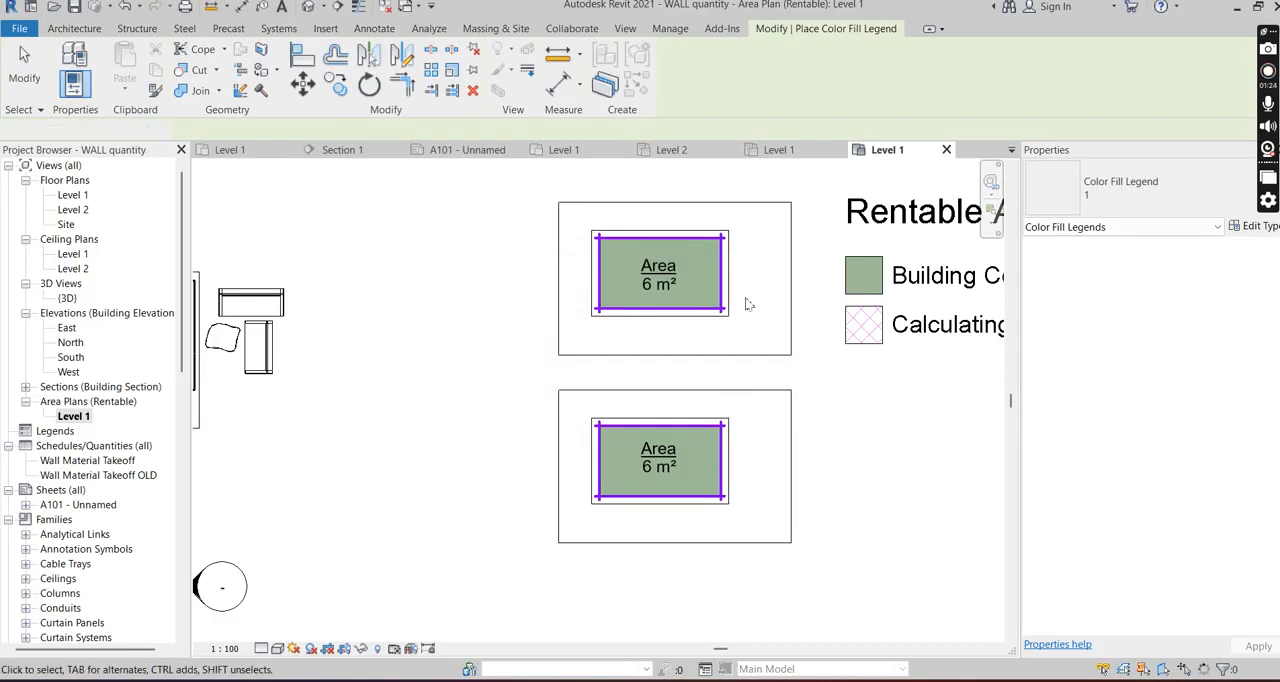
scroll(629, 292, down, 1)
key(Escape)
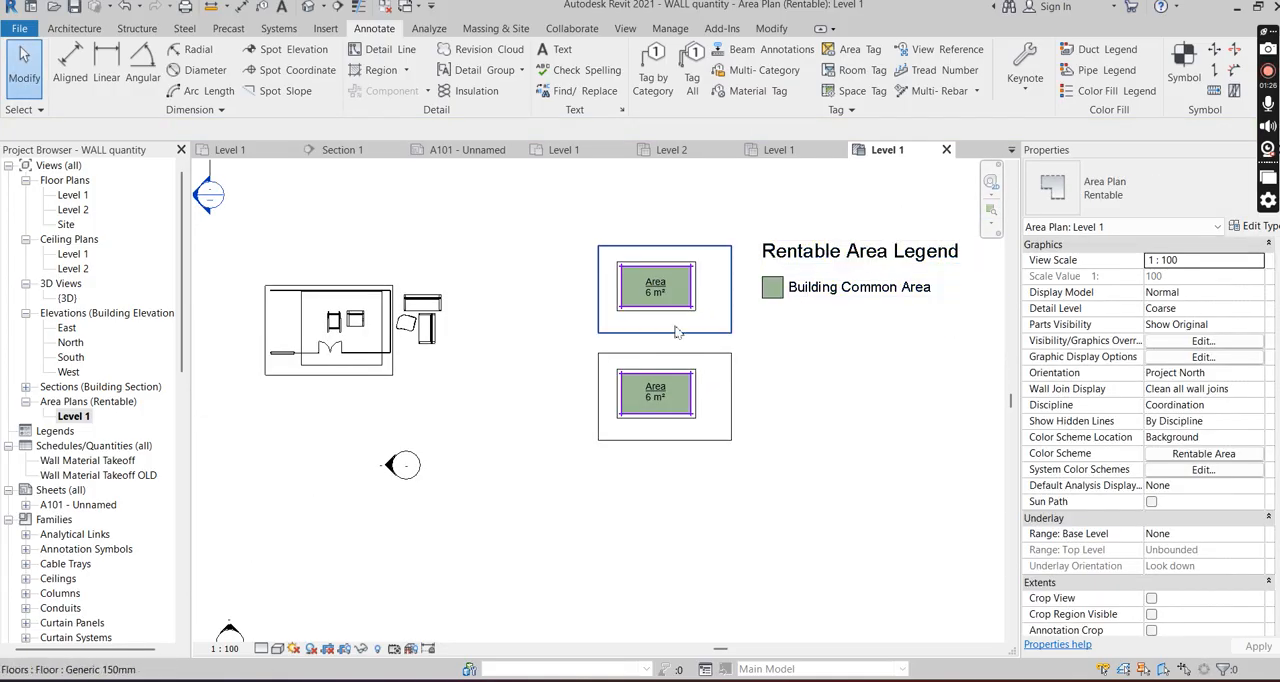
- Delete the four automatically created area boundary lines along the wall centers of the lower room
scroll(724, 396, up, 2)
scroll(724, 396, up, 1)
scroll(568, 435, up, 3)
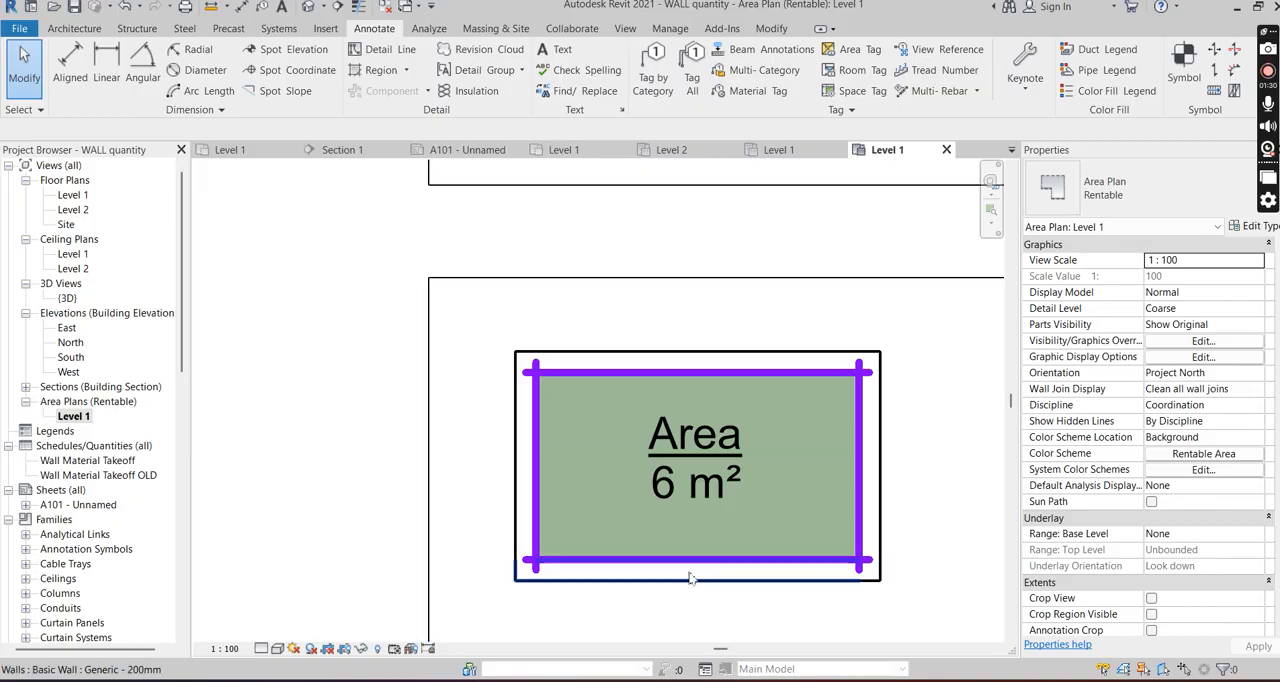
scroll(615, 308, down, 2)
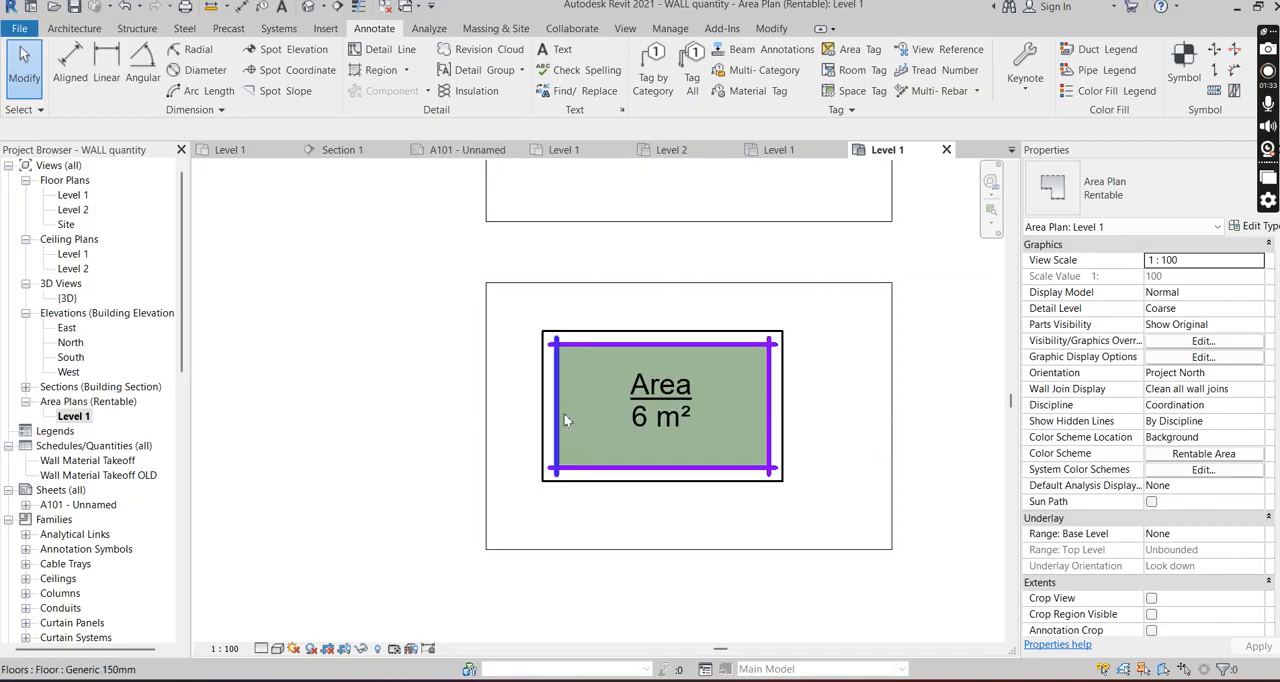
scroll(565, 405, up, 2)
click(579, 368)
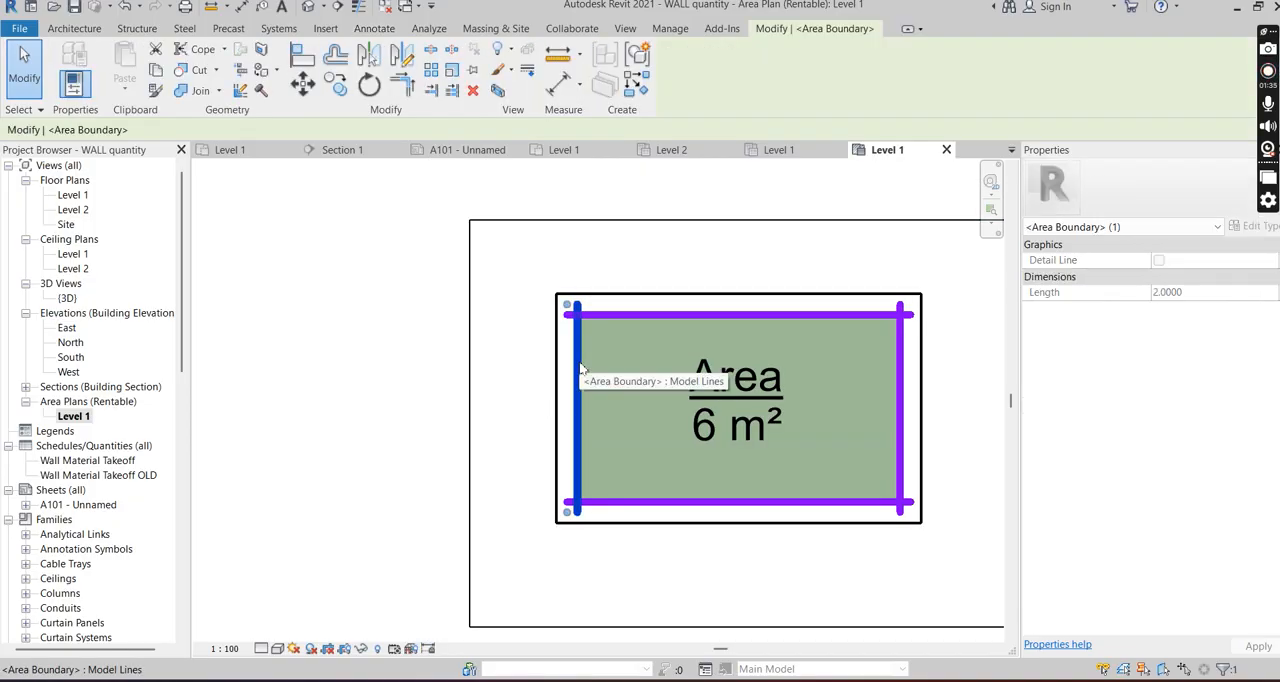
key(Delete)
click(609, 316)
key(Delete)
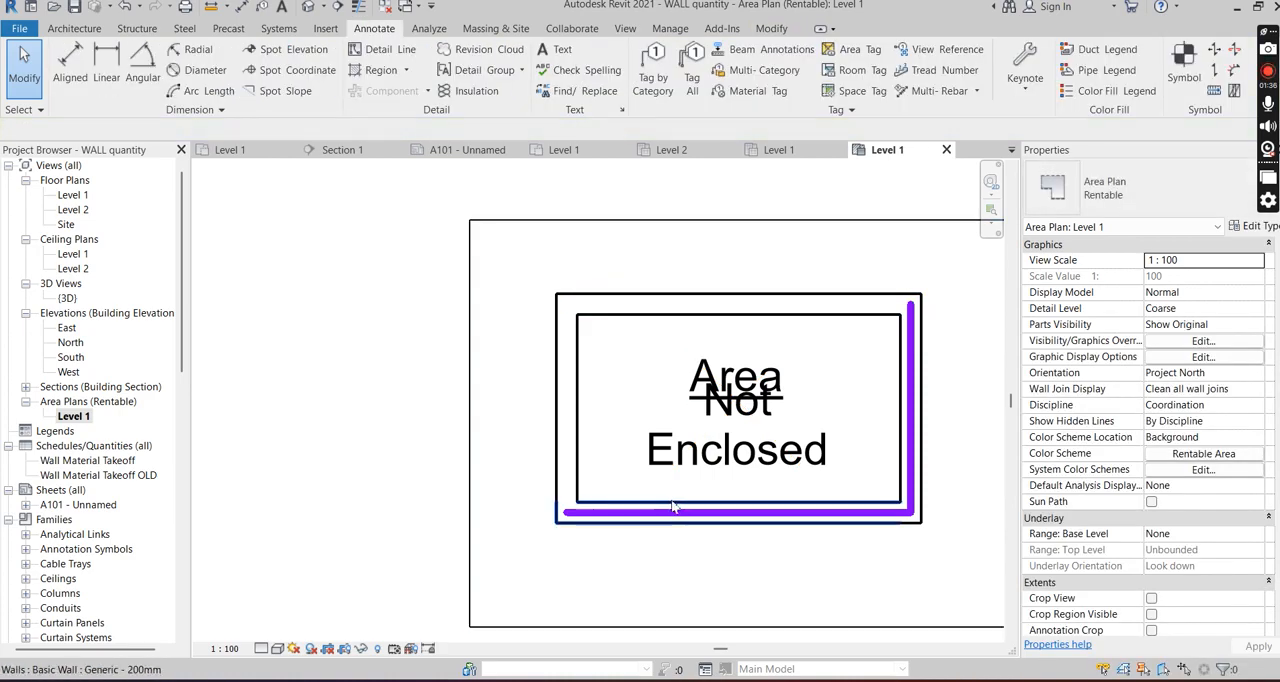
click(673, 507)
key(Delete)
click(924, 438)
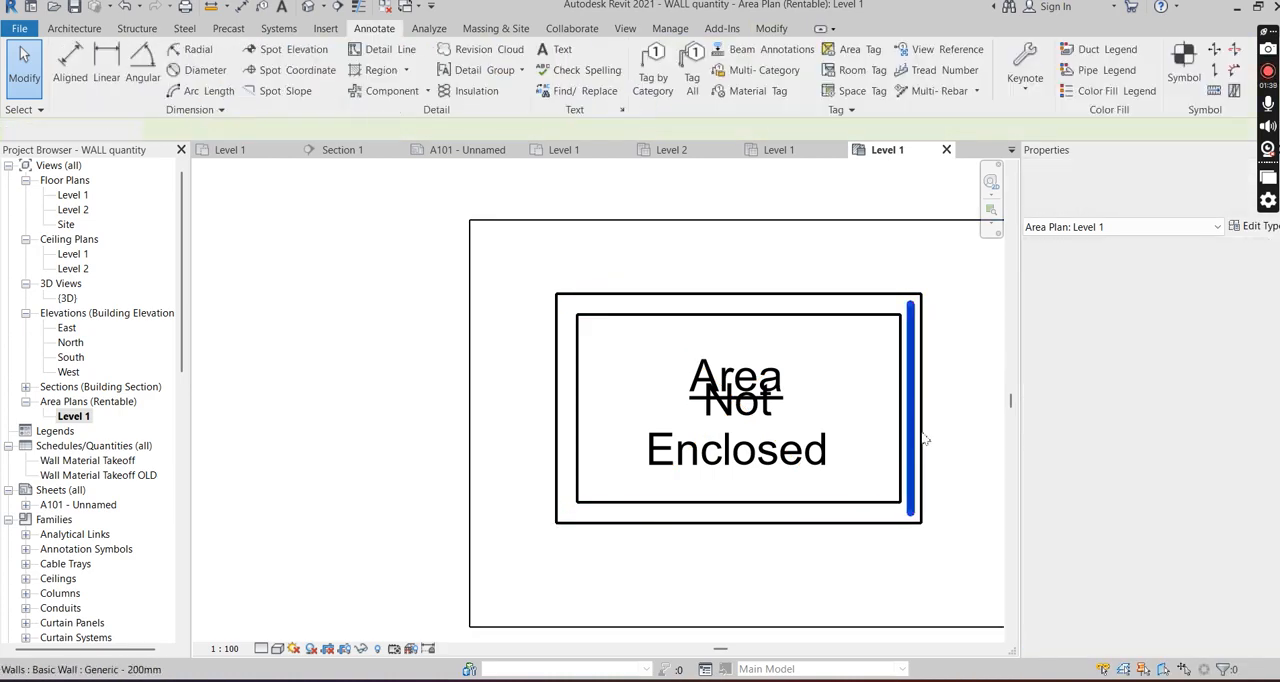
key(Delete)
scroll(790, 510, down, 2)
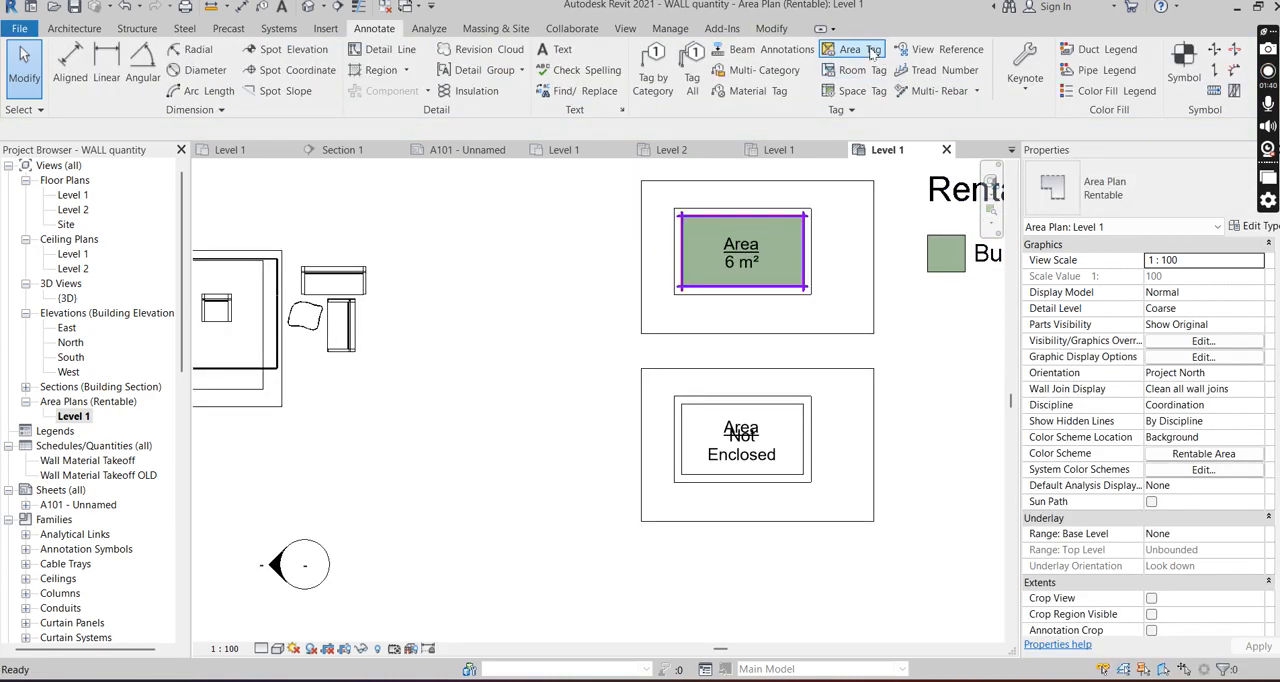
click(871, 52)
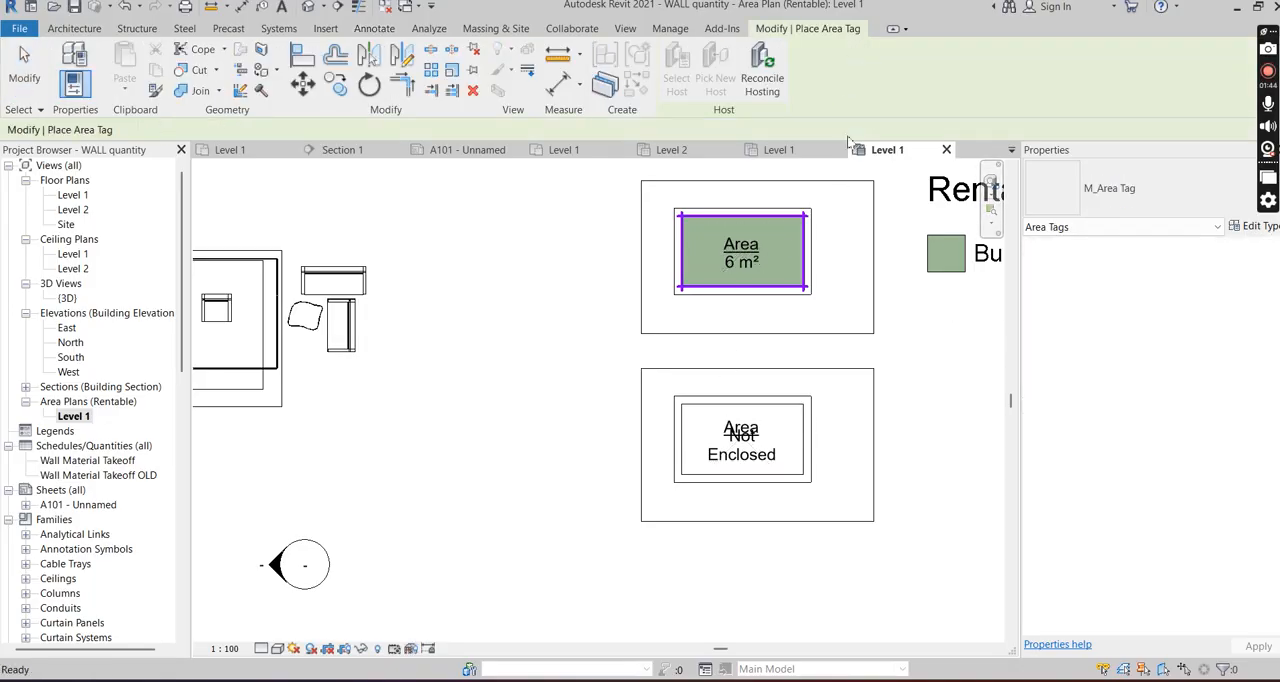
key(Escape)
key(Escape)
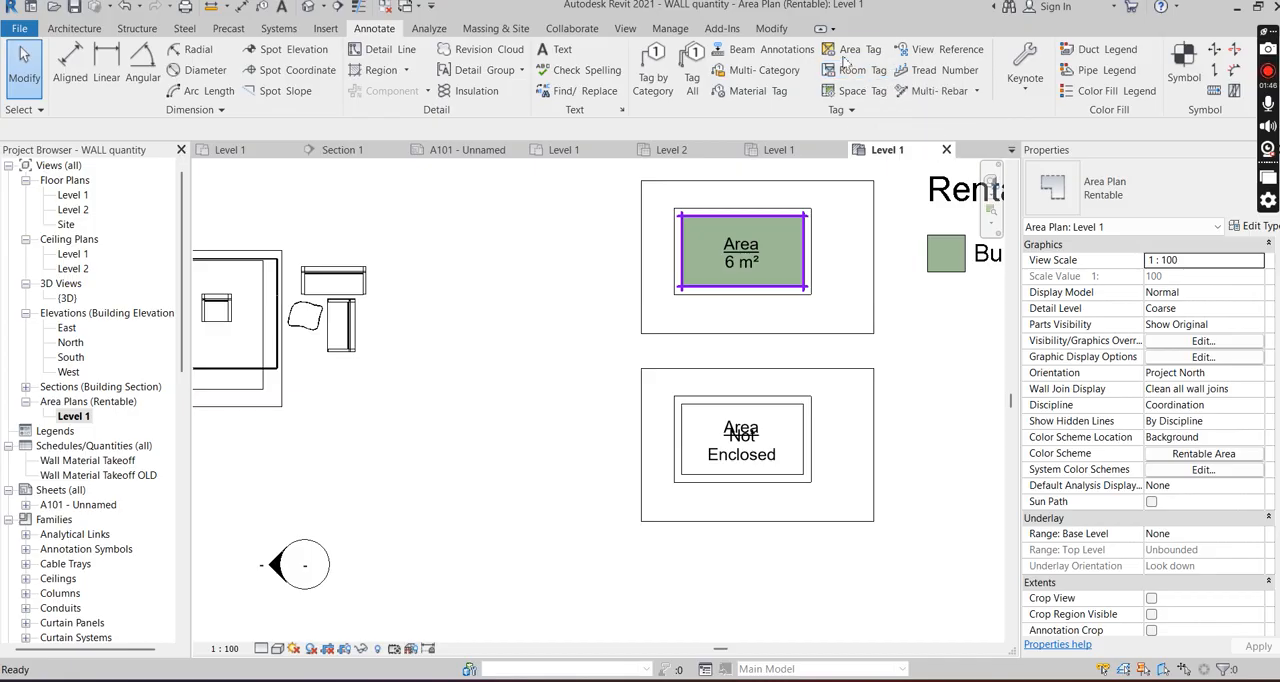
- Draw a rectangular area boundary of 3.5 by 2.2 along the outer wall faces of the lower room
click(88, 28)
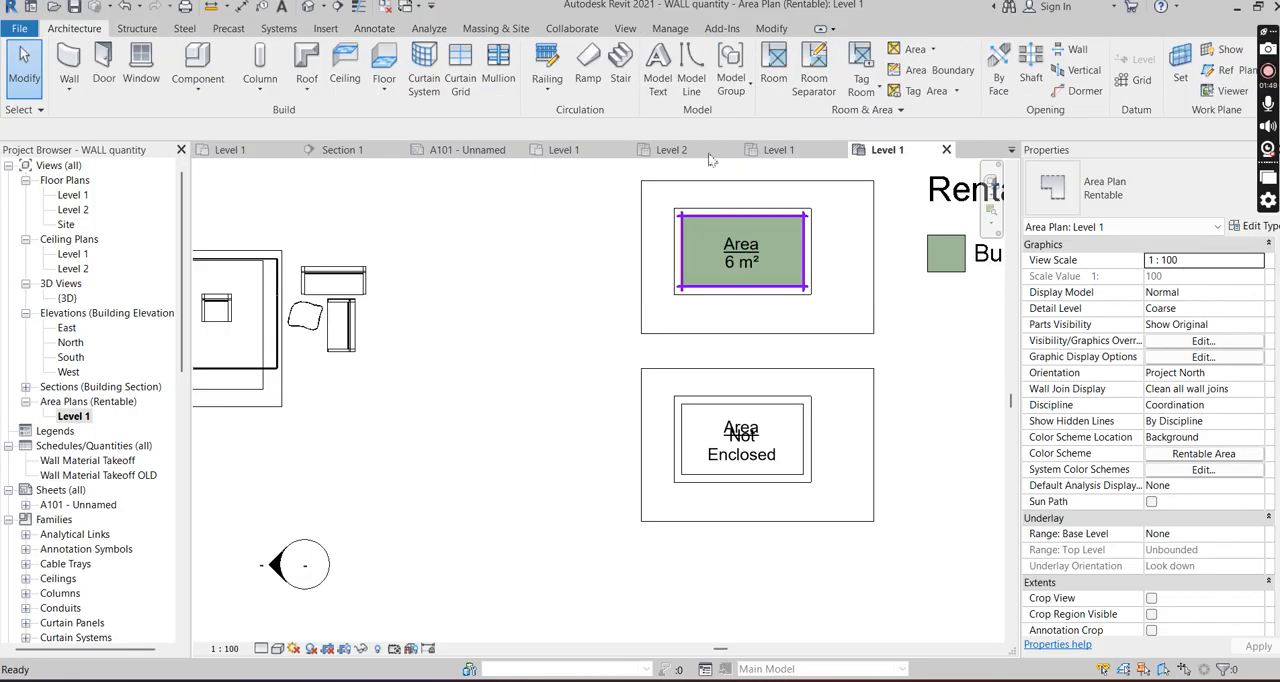
click(940, 70)
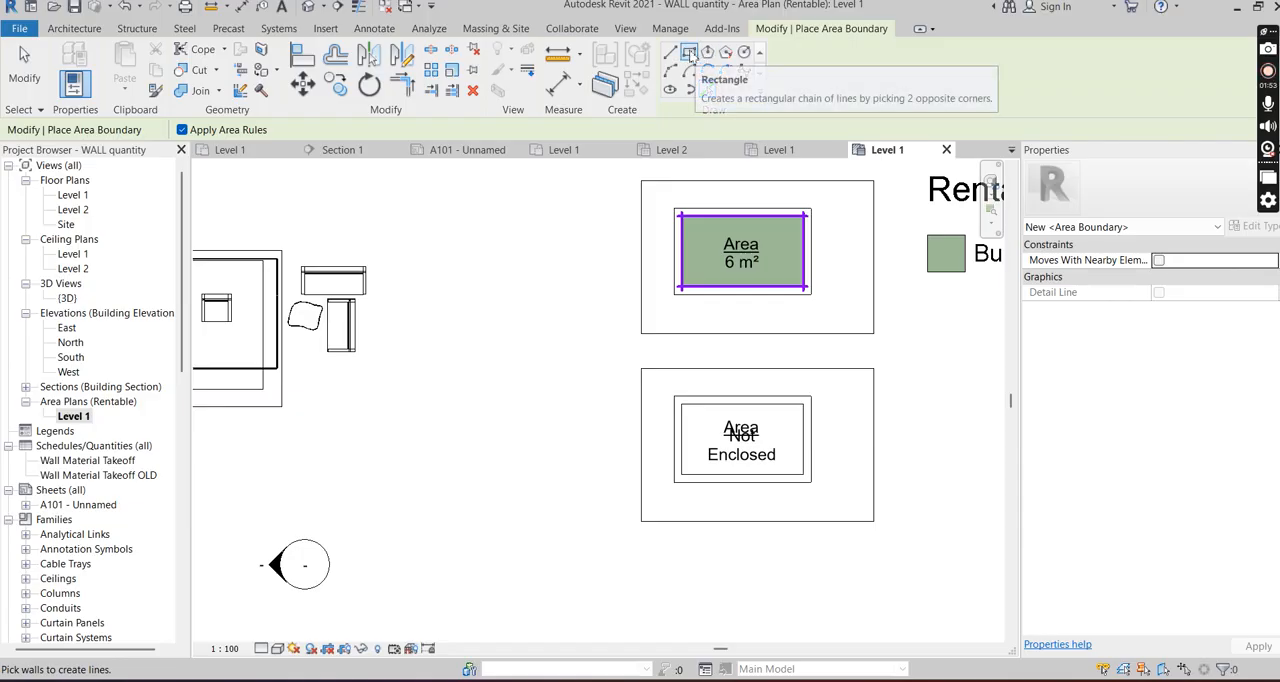
click(689, 52)
scroll(686, 440, up, 3)
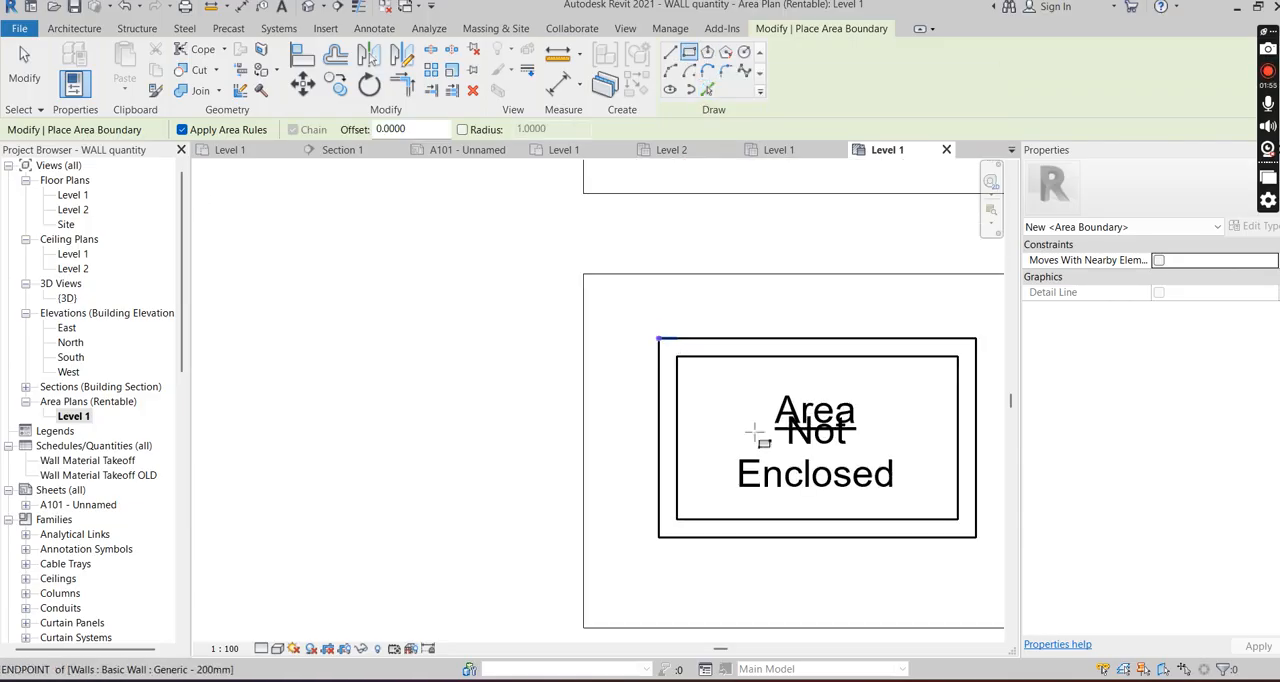
click(658, 338)
scroll(675, 371, down, 3)
scroll(889, 483, up, 2)
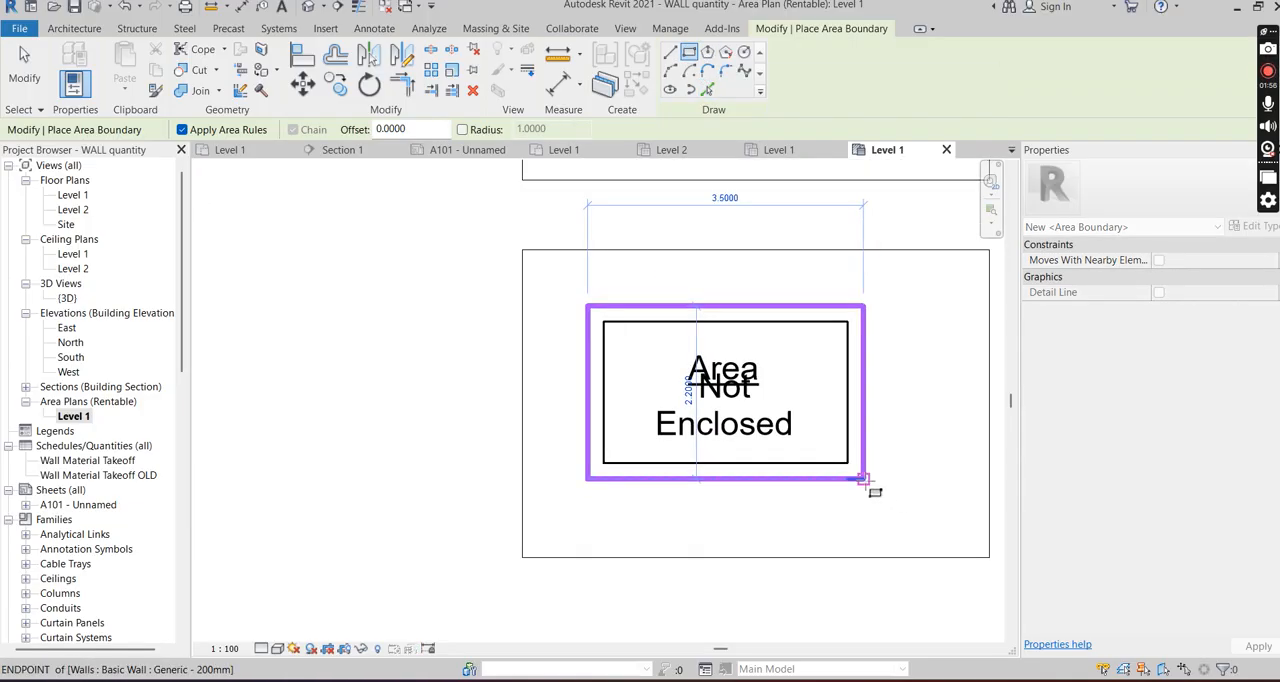
click(862, 480)
scroll(900, 510, down, 3)
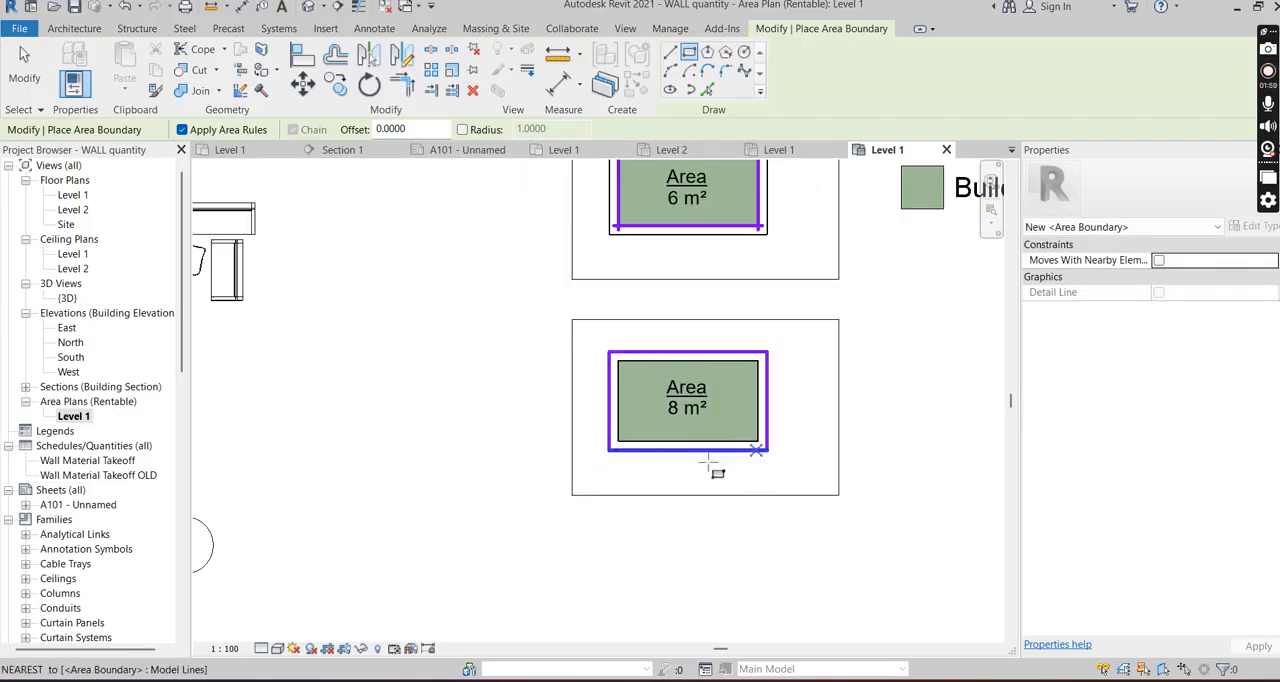
scroll(708, 463, up, 3)
scroll(652, 370, down, 1)
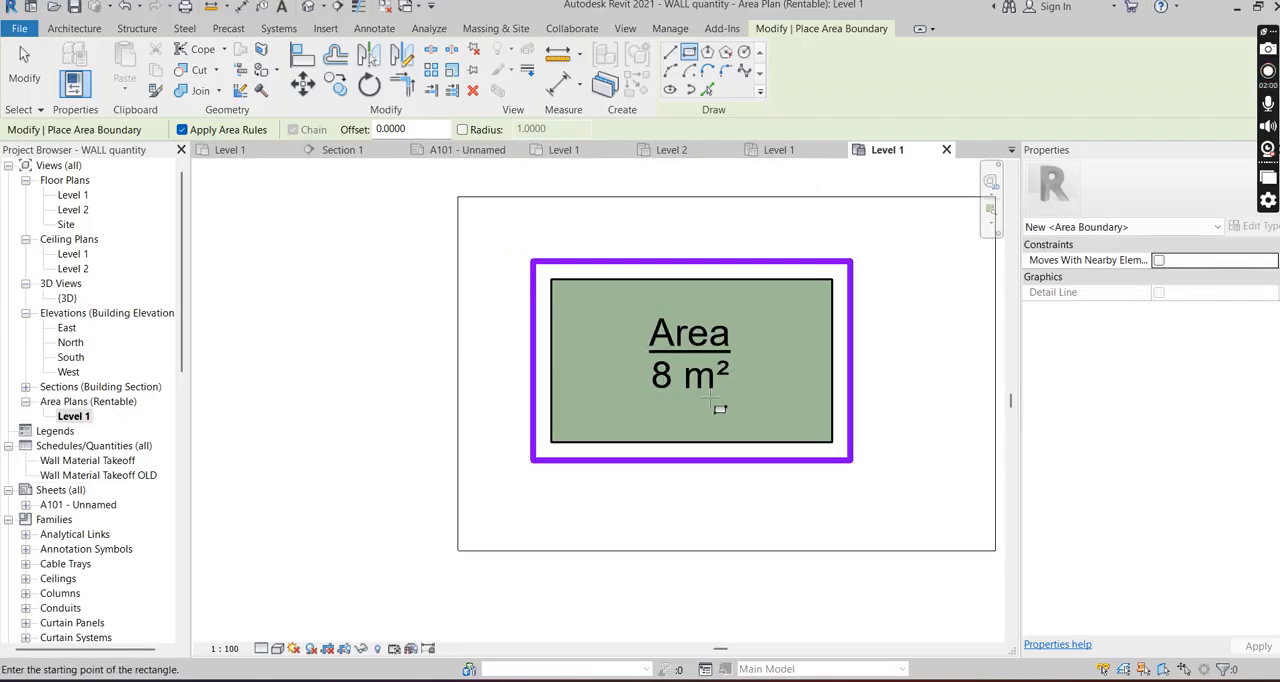
scroll(847, 343, down, 1)
key(Escape)
key(Escape)
- Set the area plan's color scheme location to Foreground so the fill covers the walls of the lower room
scroll(671, 325, up, 3)
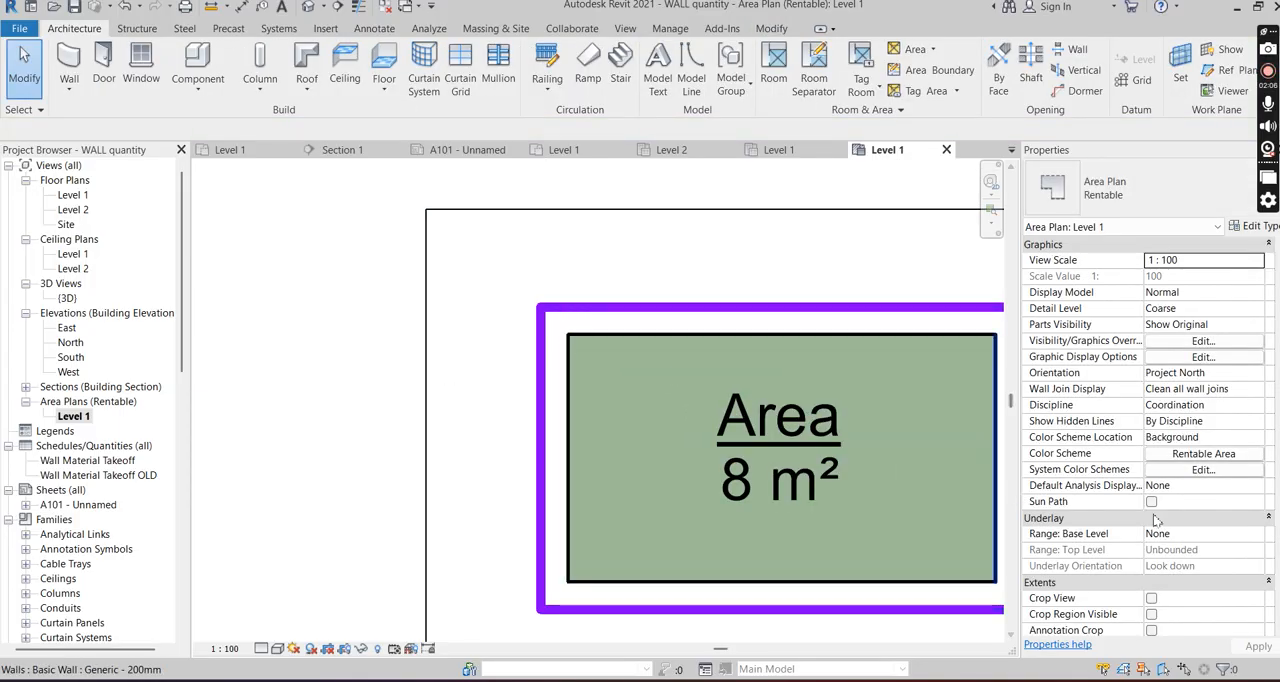
scroll(736, 403, down, 1)
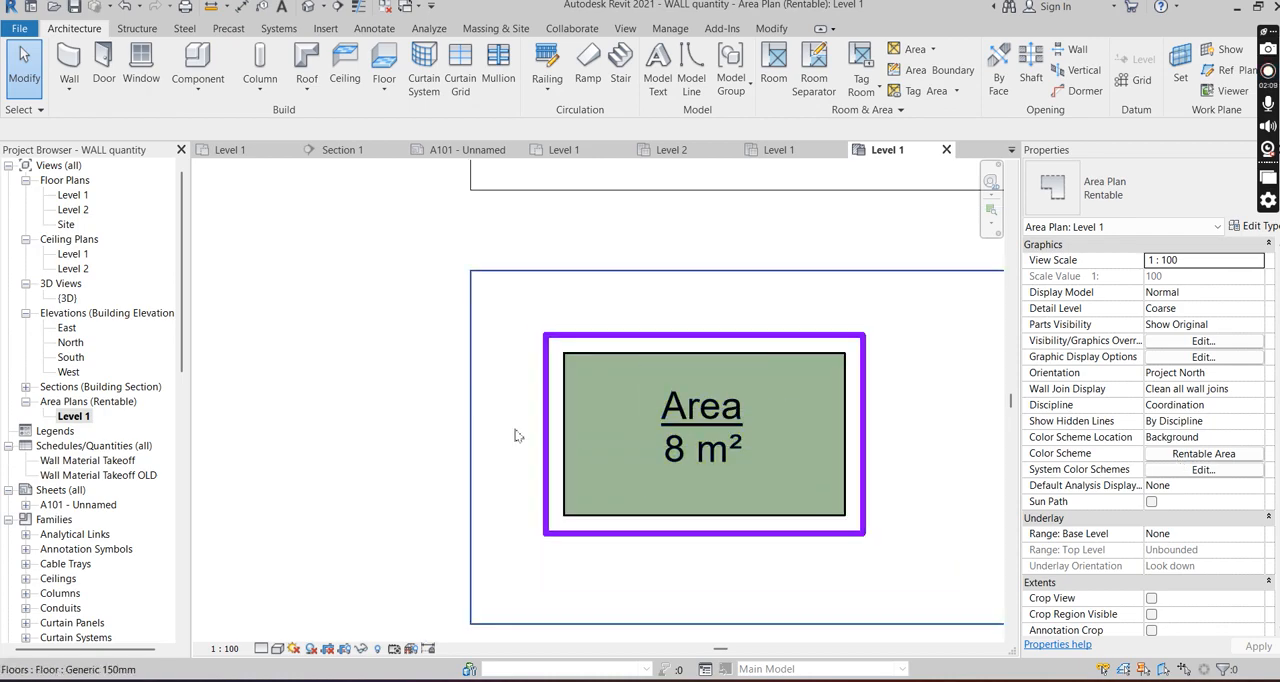
scroll(517, 435, down, 2)
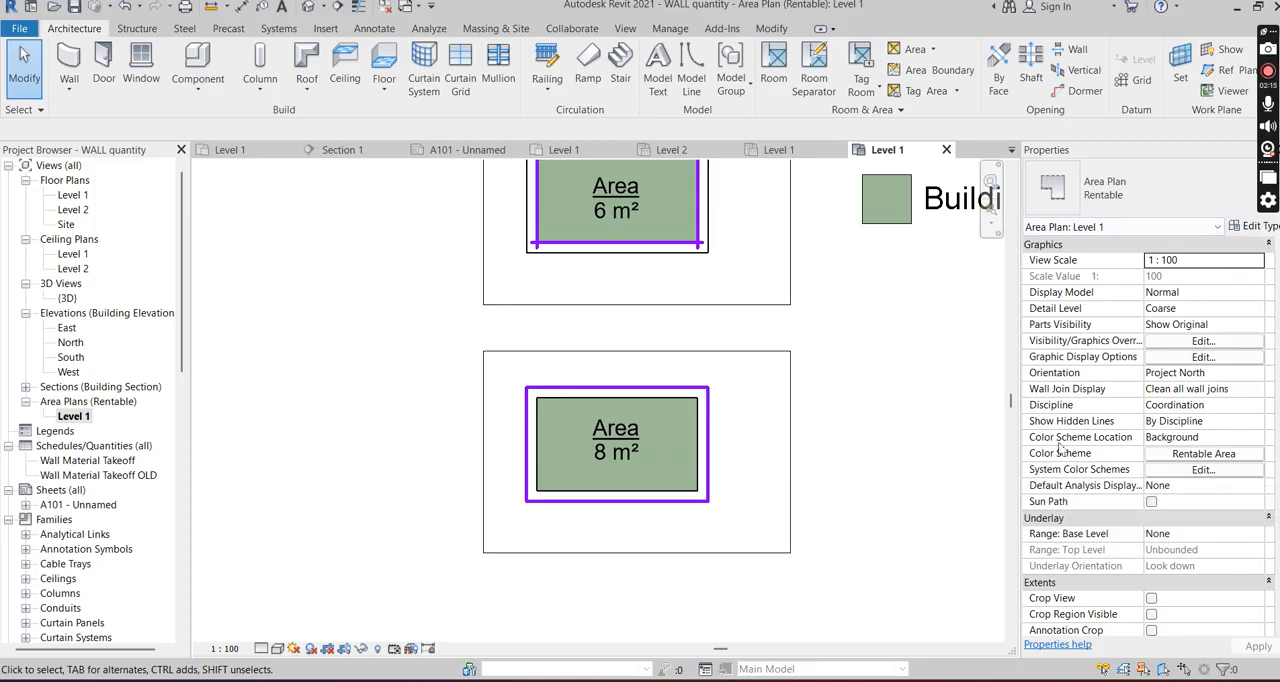
click(1254, 439)
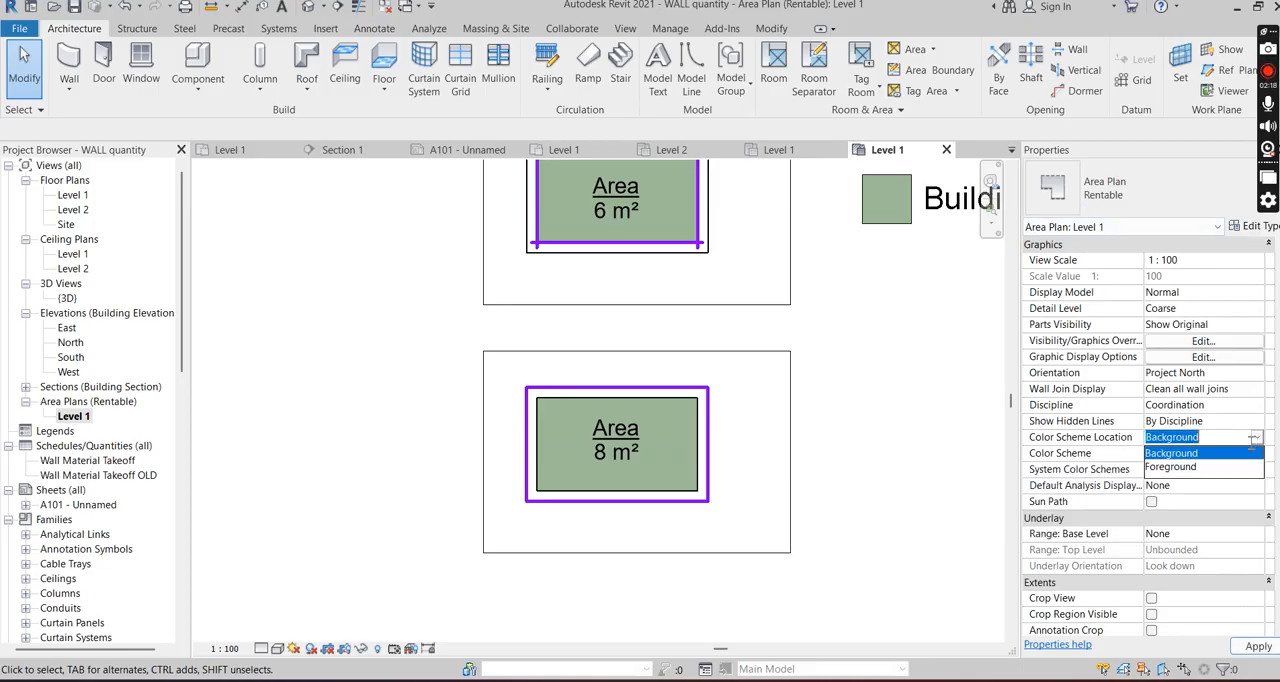
click(1183, 467)
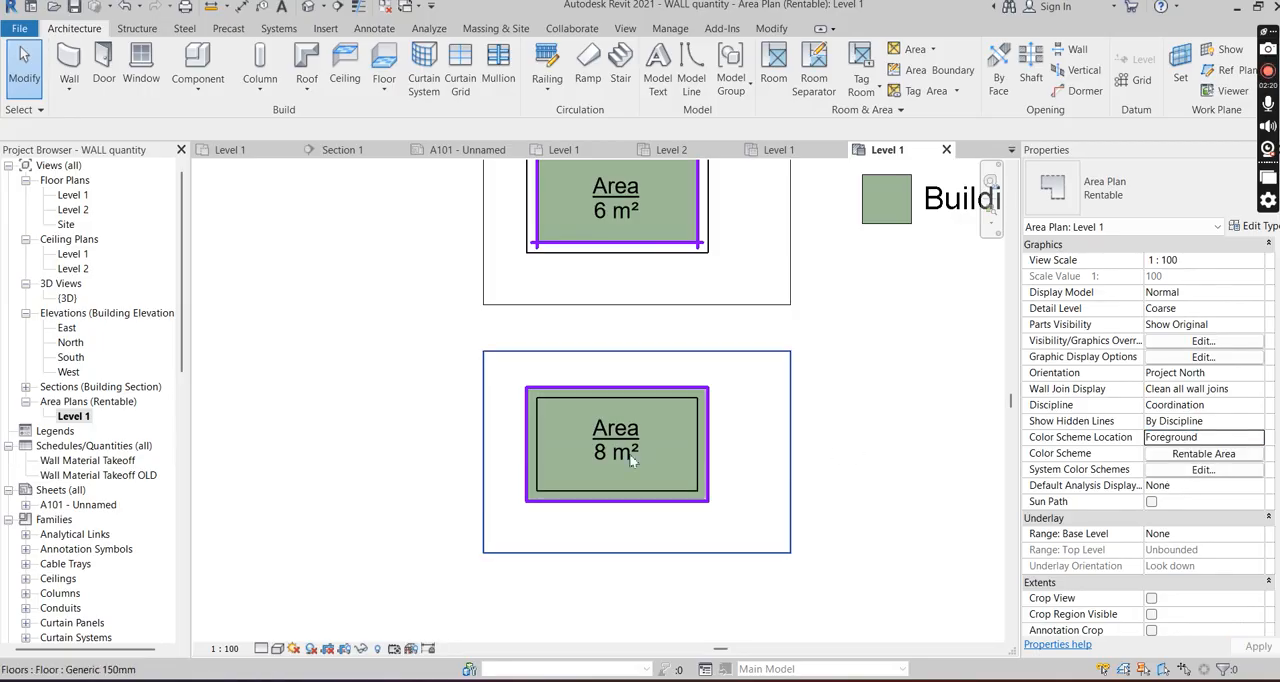
scroll(632, 460, up, 1)
scroll(619, 506, up, 3)
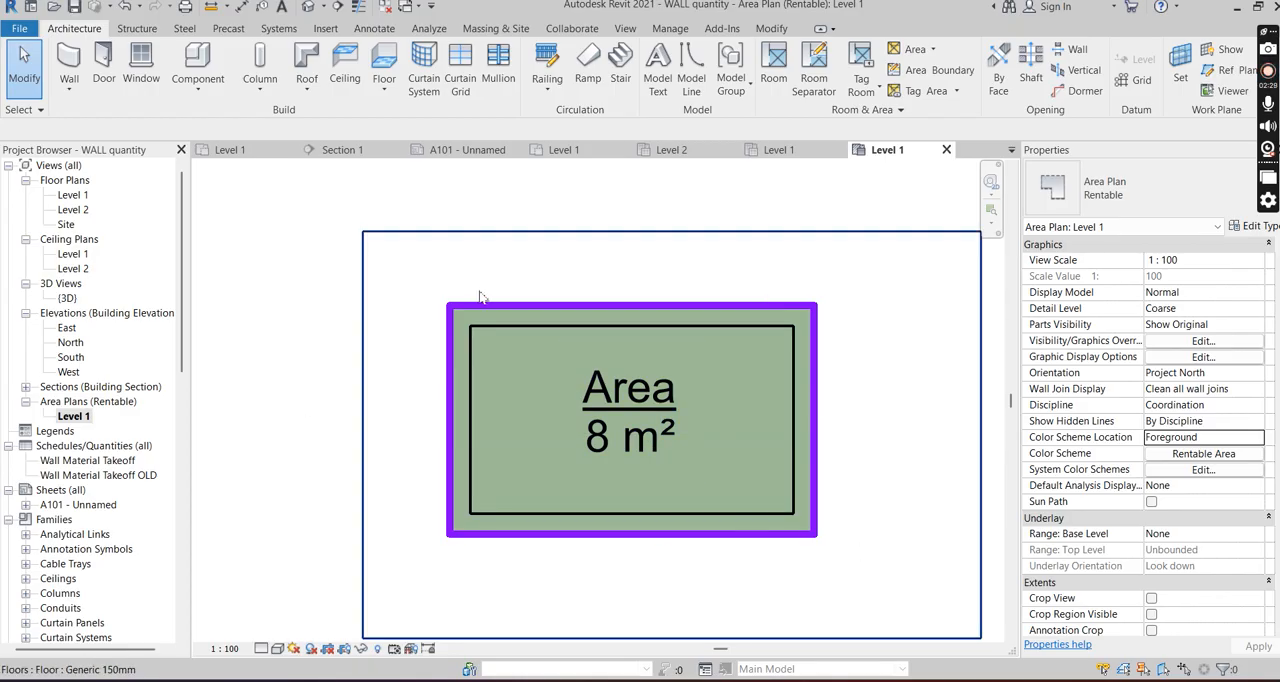
- Delete the four area boundary lines along the wall centers of the upper room
scroll(690, 500, down, 4)
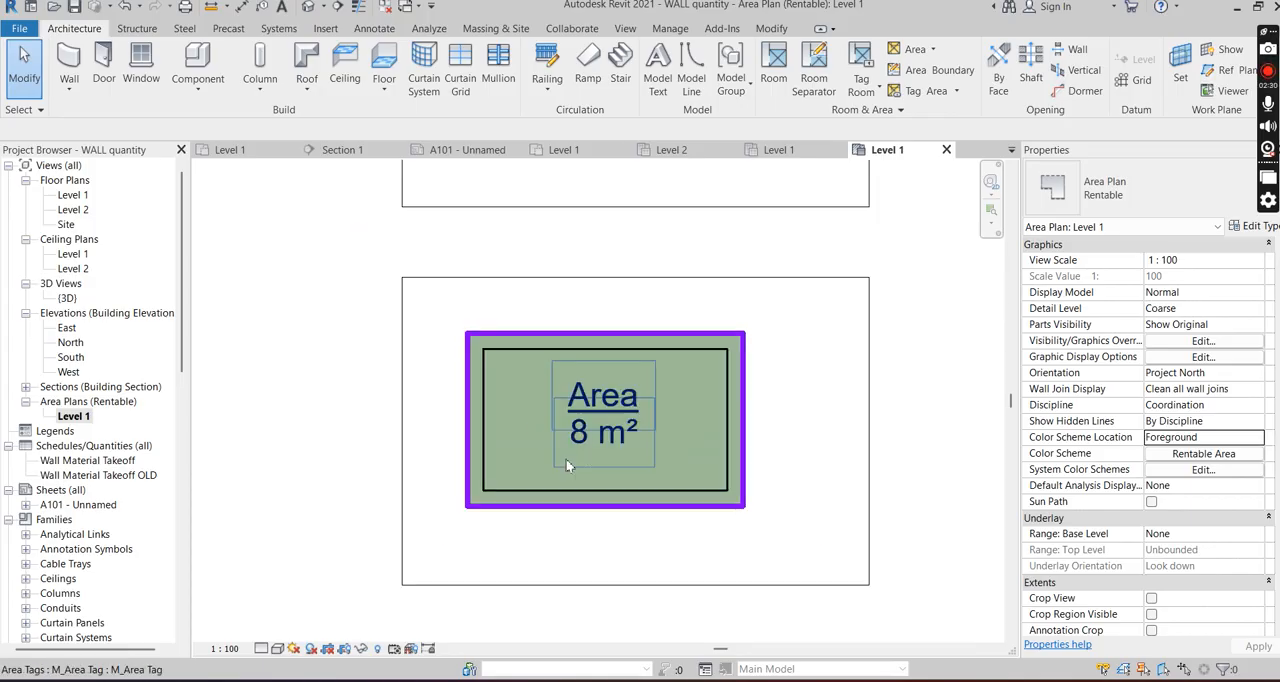
scroll(673, 442, down, 2)
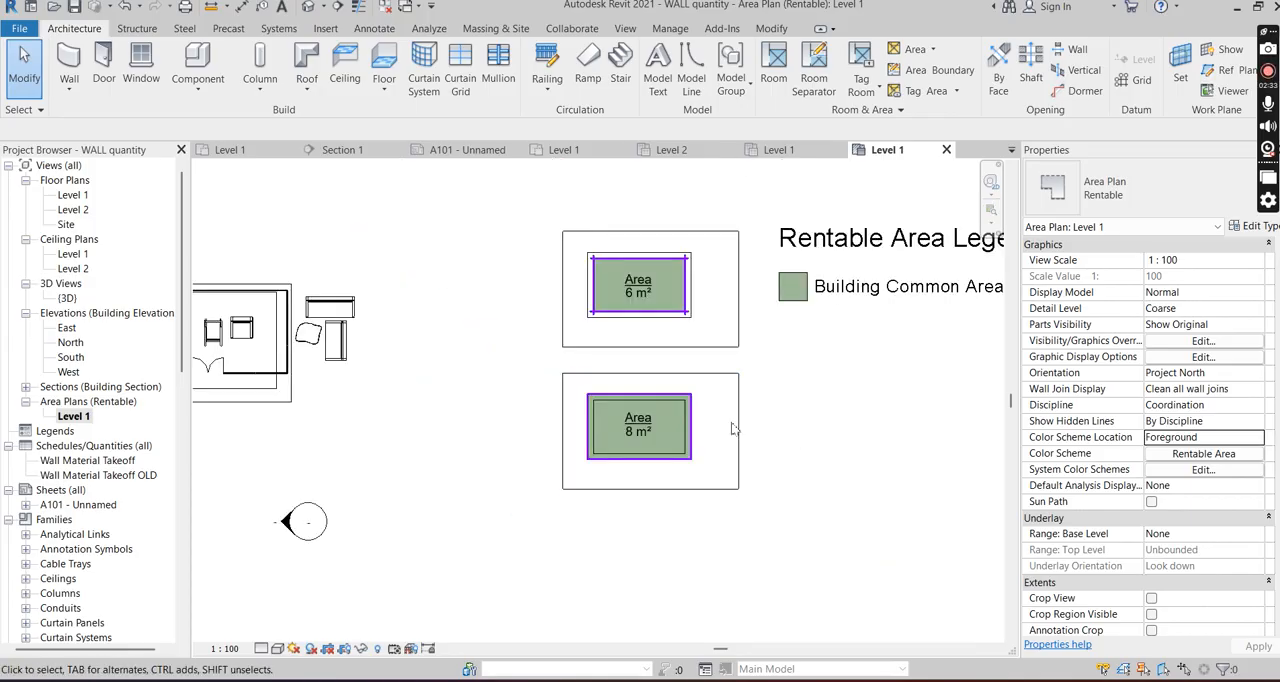
scroll(667, 439, up, 3)
scroll(667, 439, down, 2)
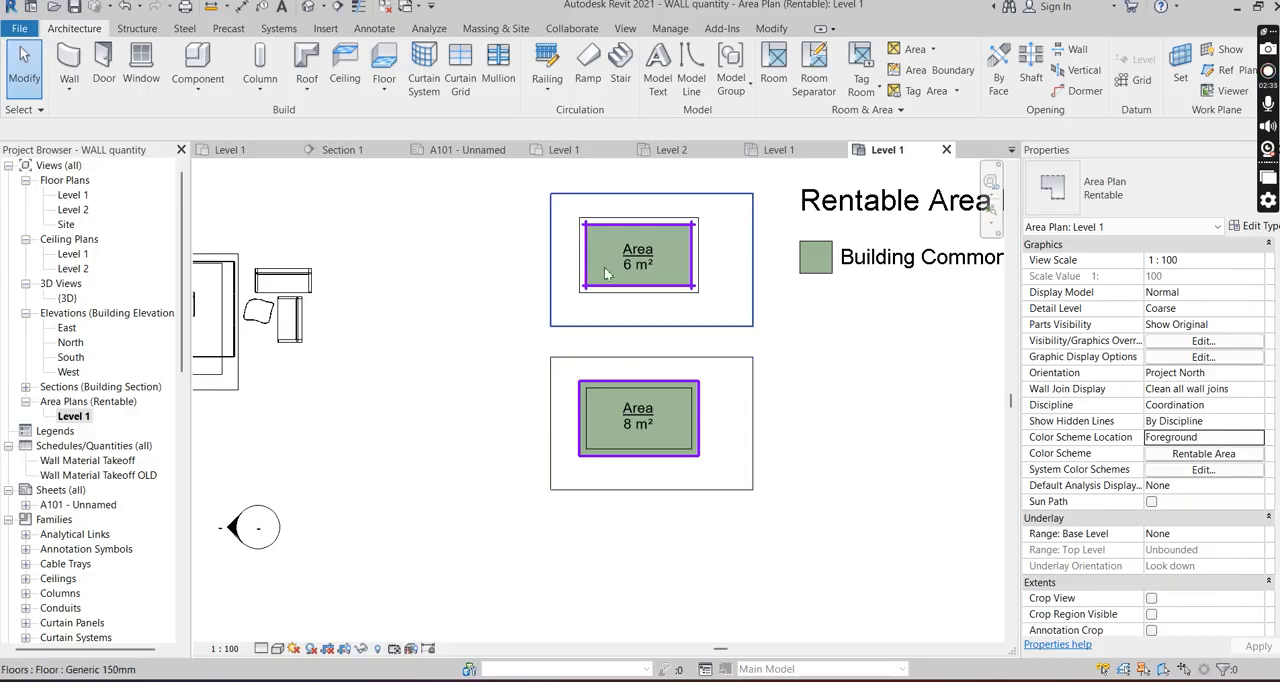
scroll(608, 268, down, 2)
scroll(596, 245, up, 2)
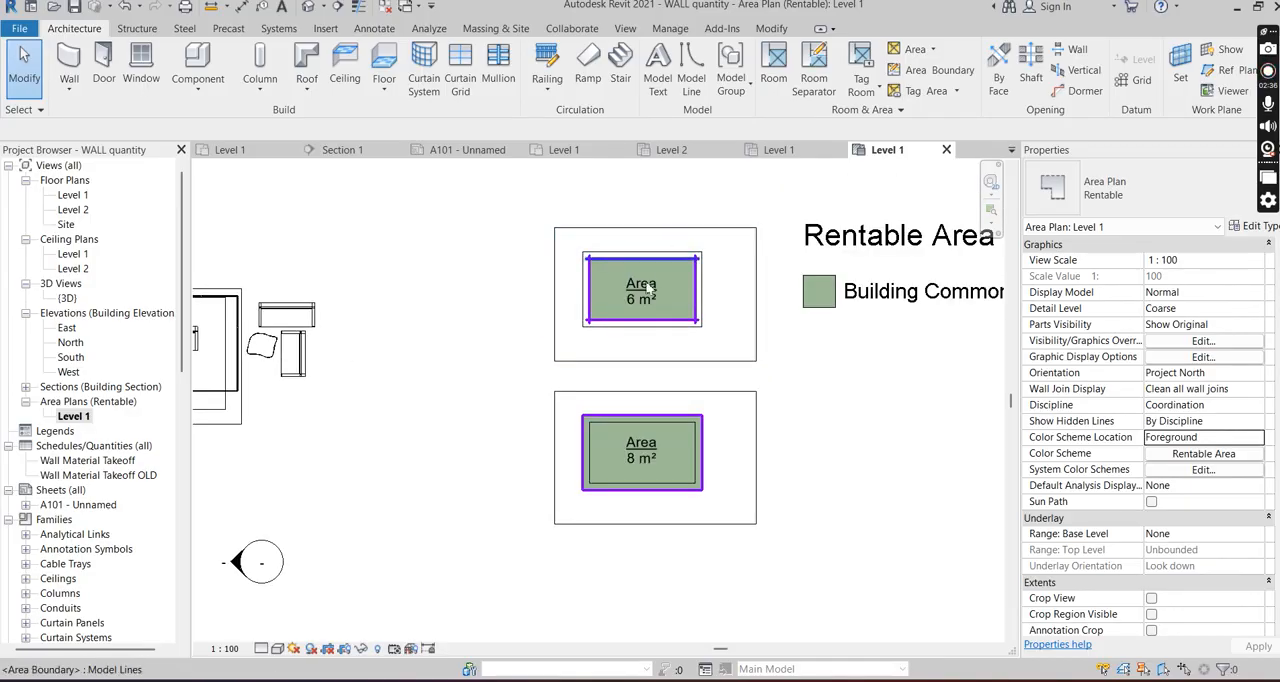
click(602, 264)
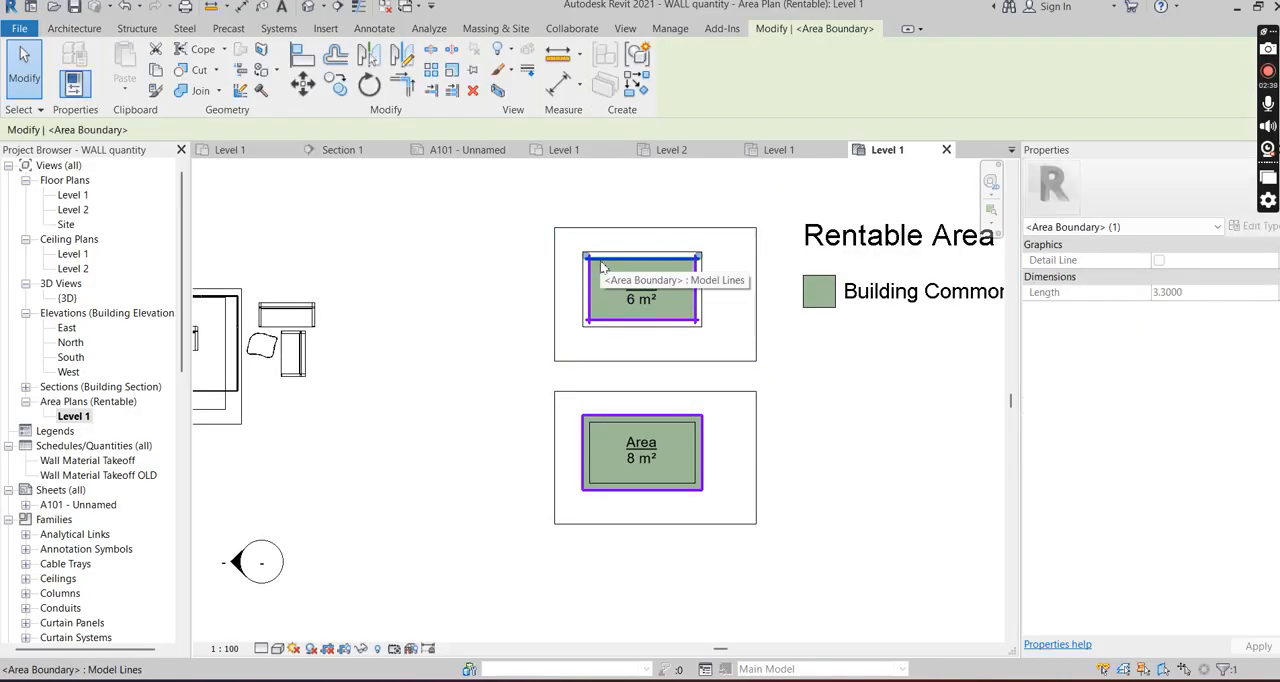
key(Delete)
scroll(601, 302, up, 2)
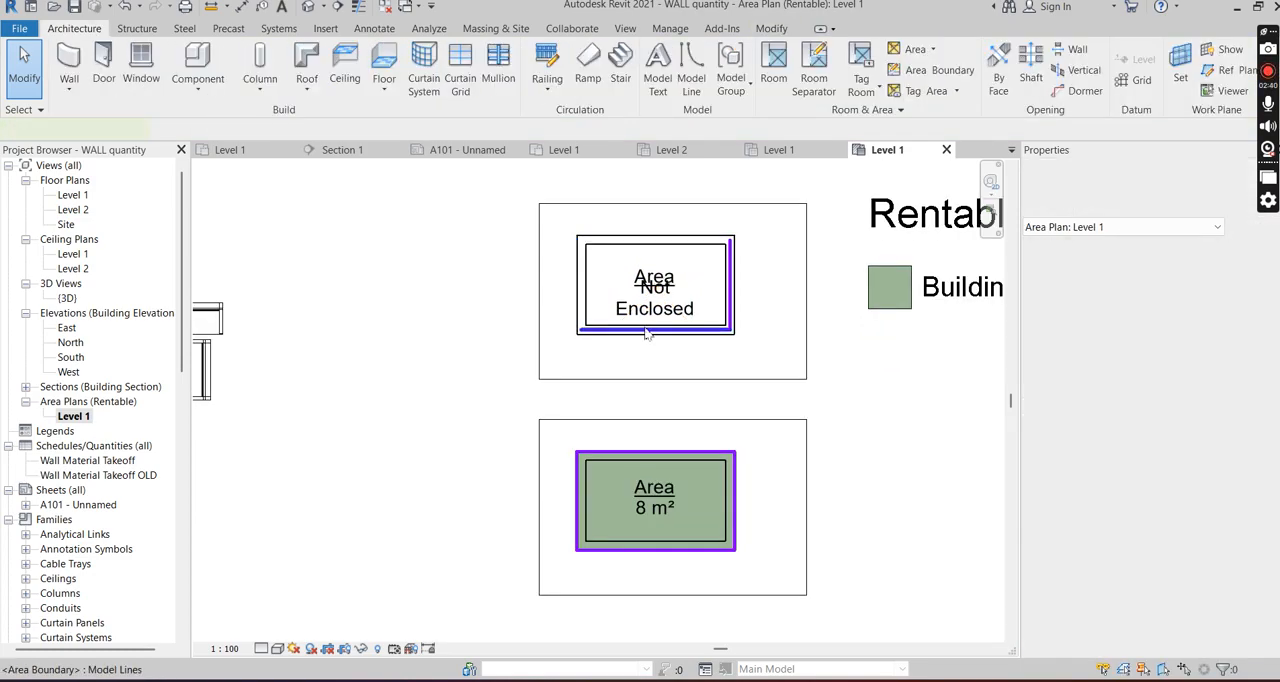
click(732, 318)
key(Delete)
- Examine the lower room's area tag, the extent of its color fill over the walls, and the legend
middle_drag(669, 509, 659, 415)
scroll(659, 415, up, 5)
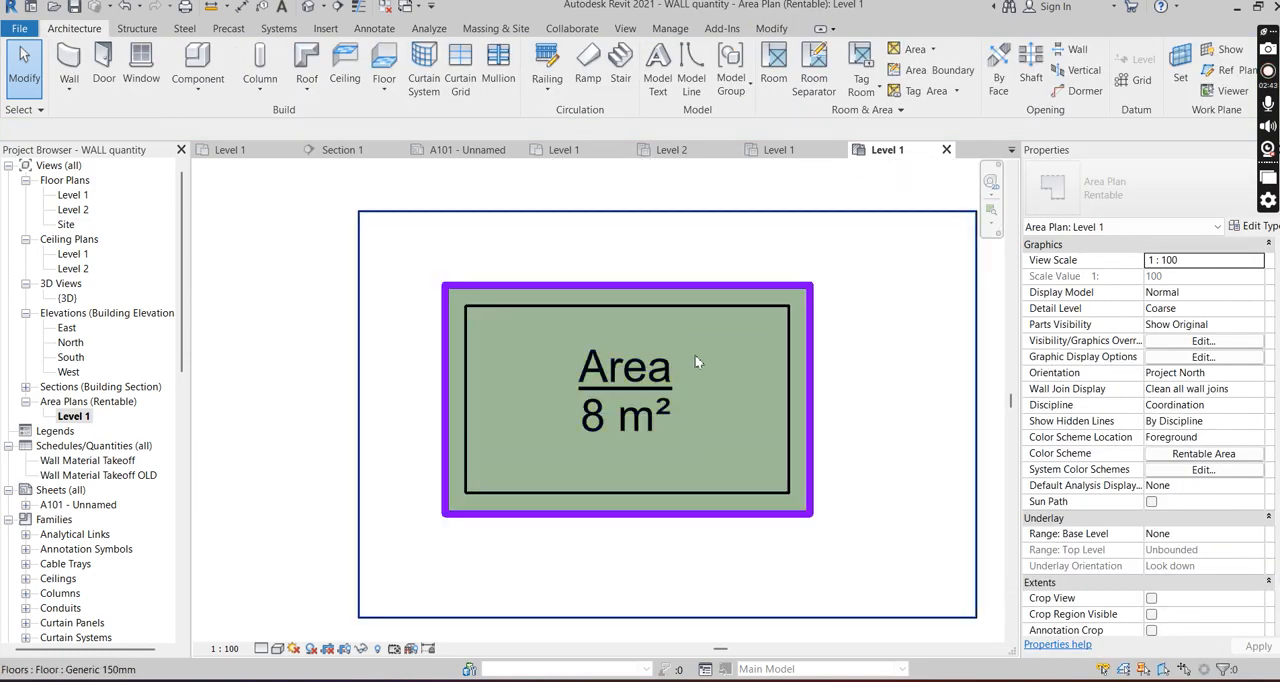
scroll(697, 362, up, 2)
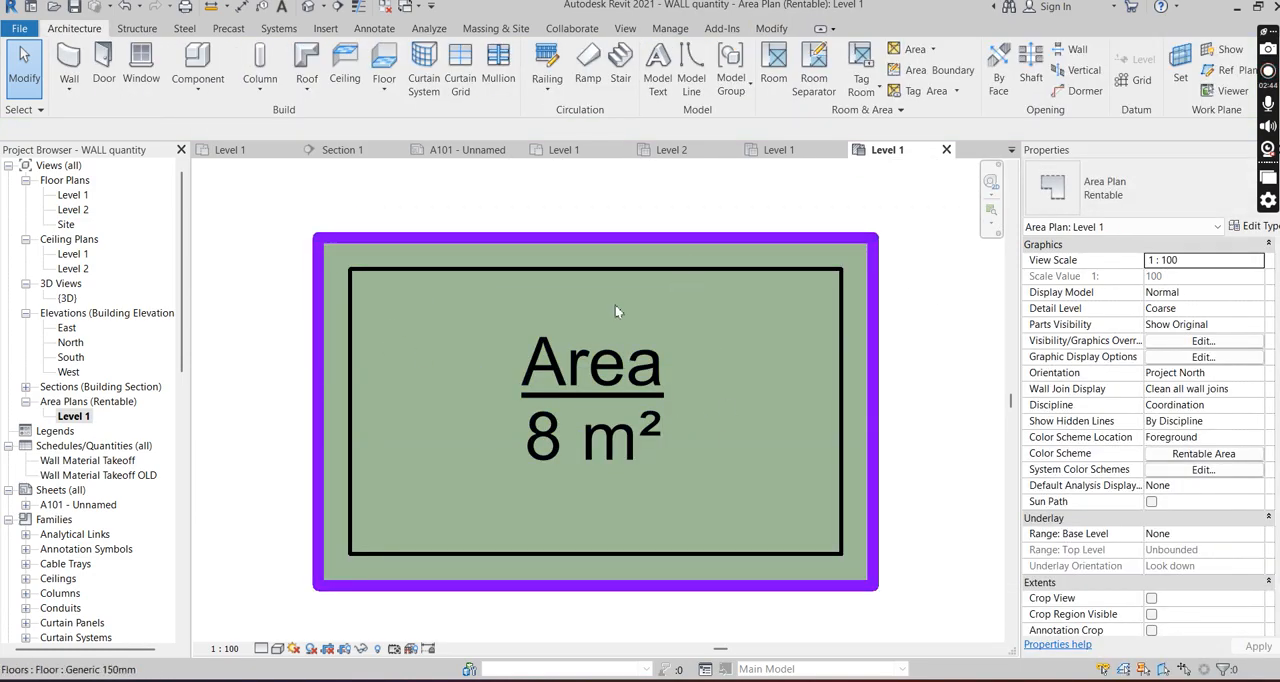
scroll(617, 311, down, 2)
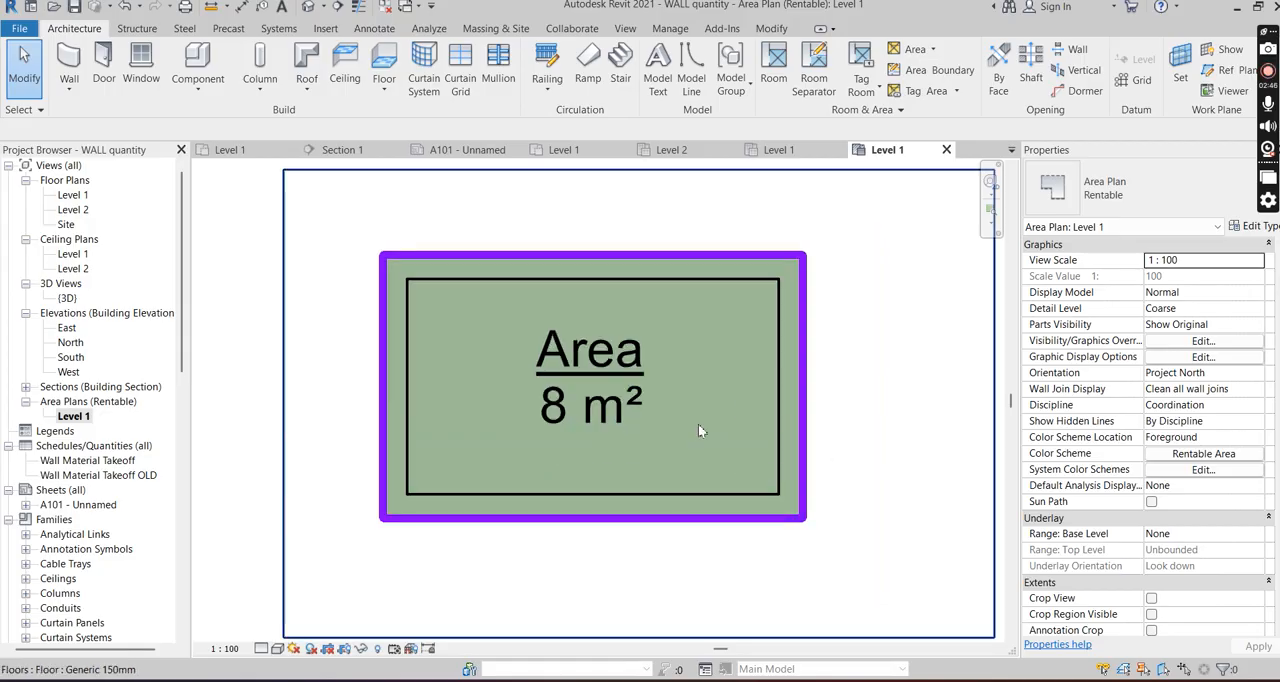
scroll(700, 430, down, 2)
scroll(576, 421, up, 1)
scroll(688, 412, down, 1)
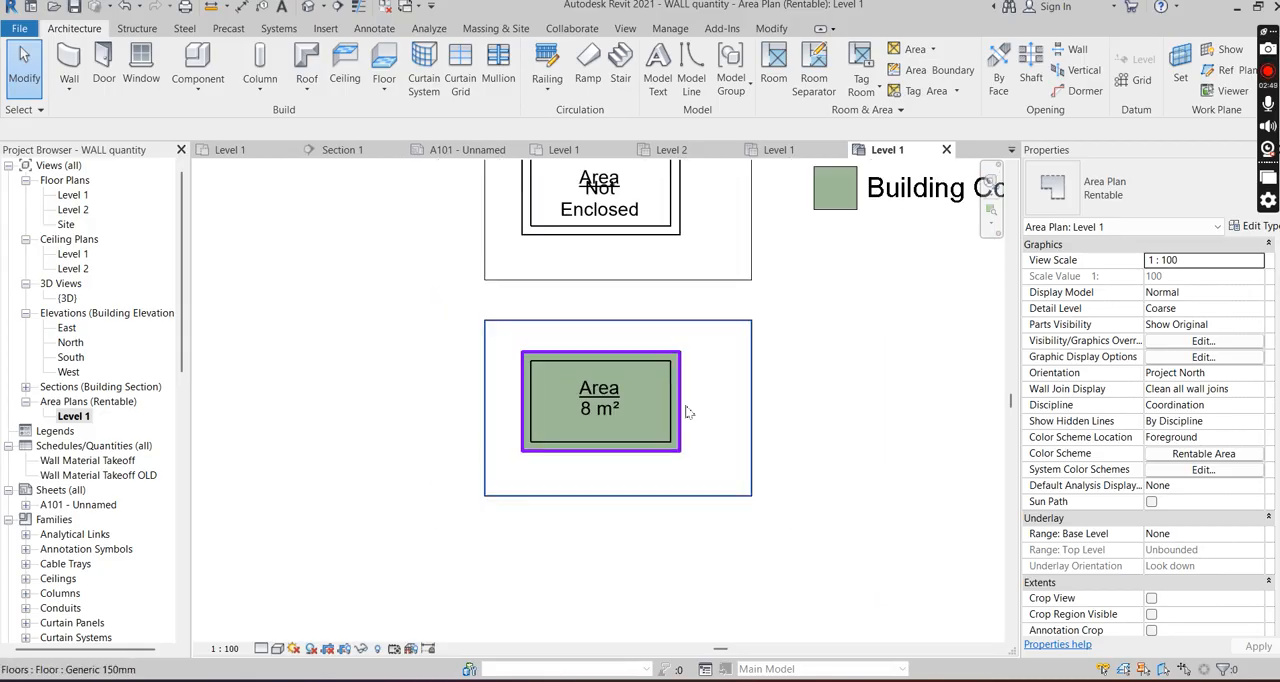
scroll(688, 412, down, 2)
scroll(680, 400, down, 1)
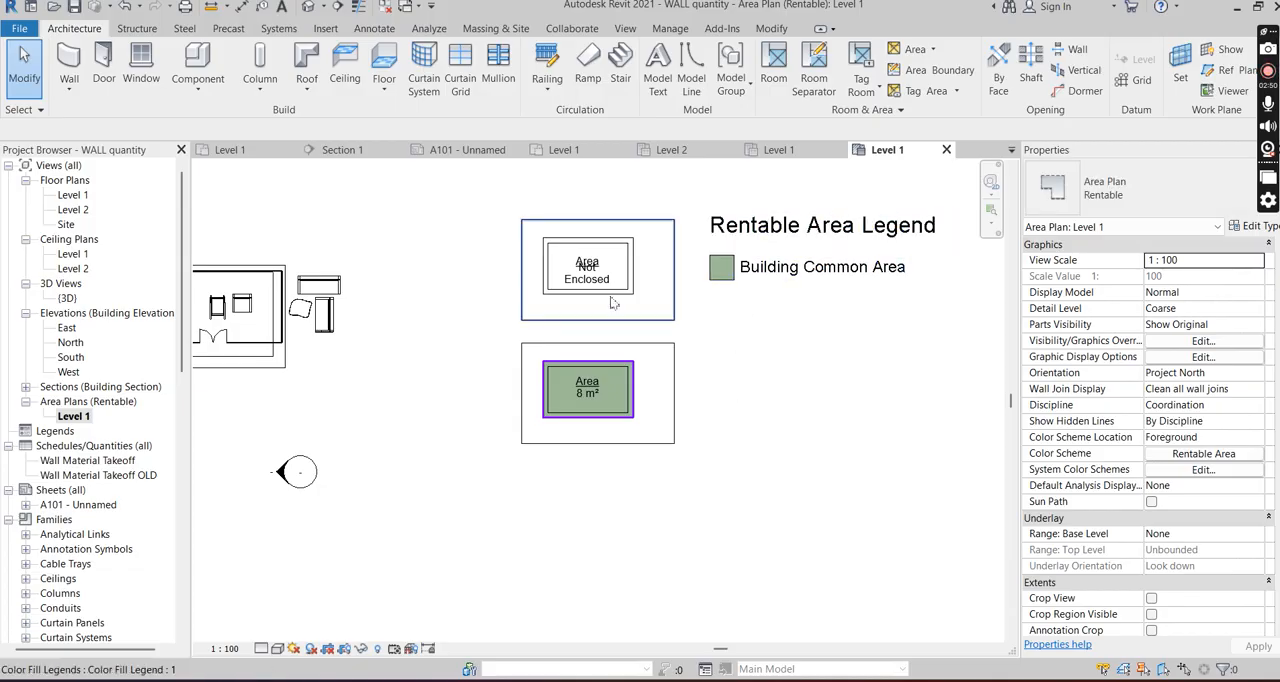
scroll(613, 303, down, 1)
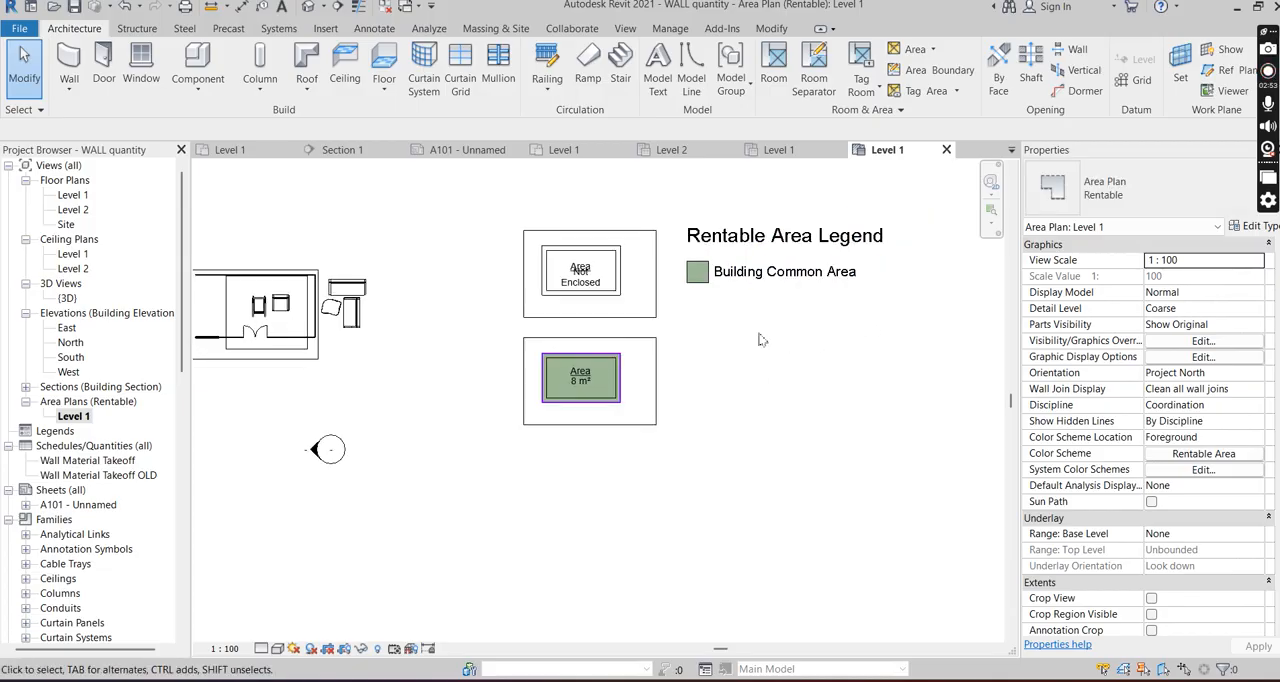
- Change the Building Common Area color in the Rentable Area color scheme to bright green, RGB 000-221-000
scroll(716, 290, up, 1)
click(720, 275)
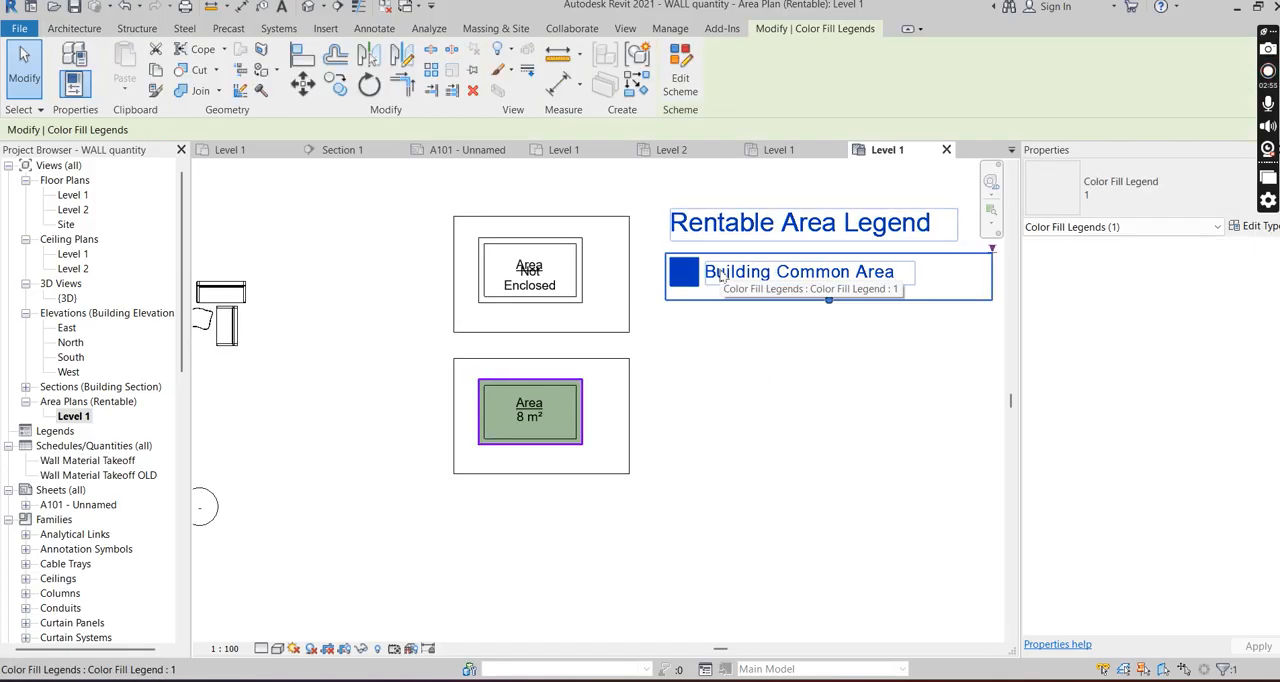
click(680, 78)
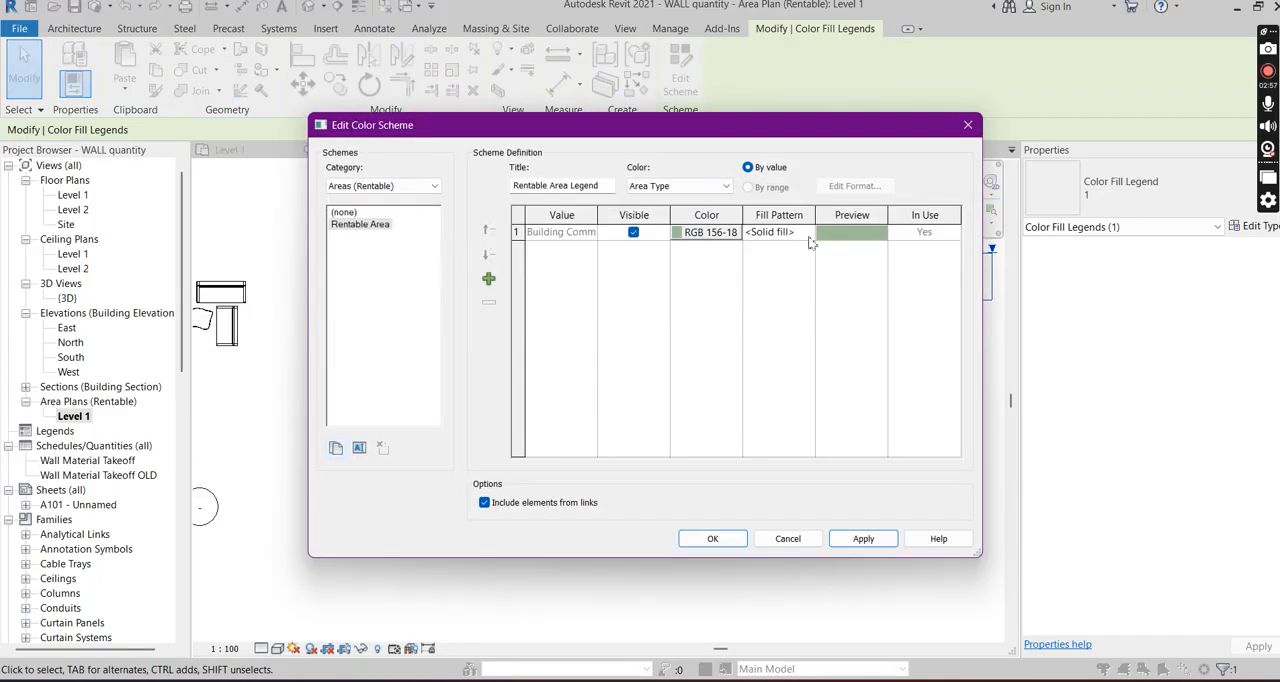
click(686, 233)
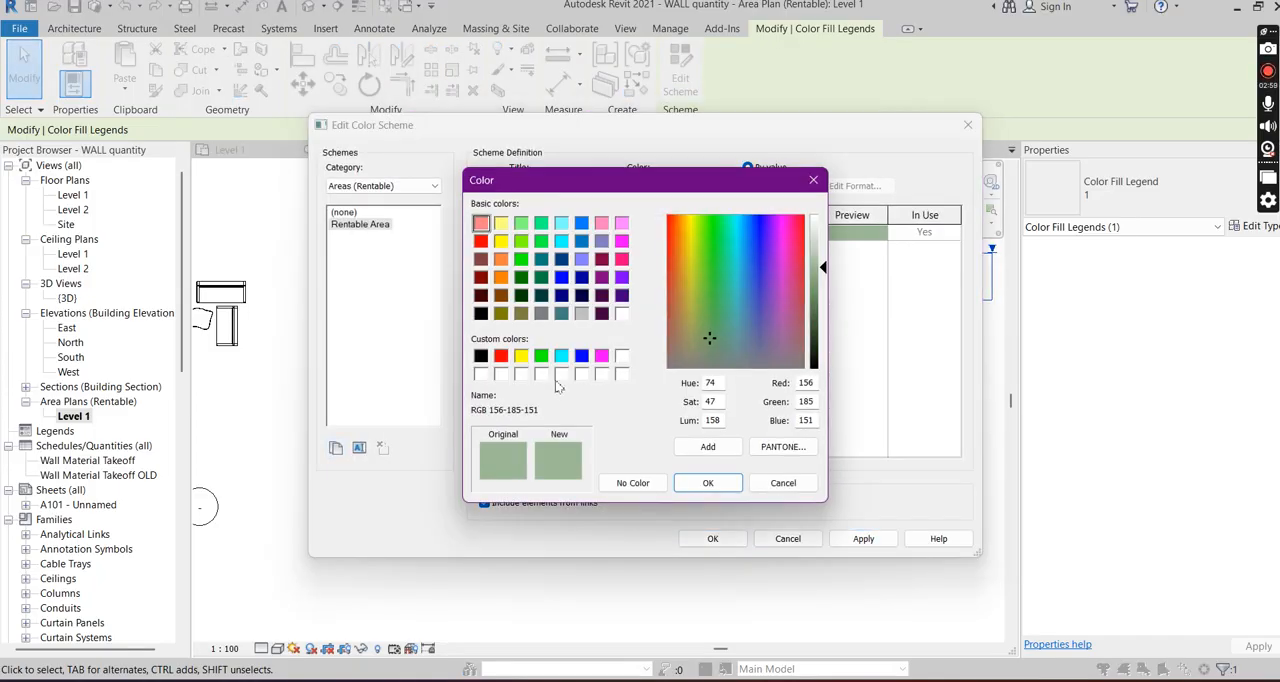
click(541, 356)
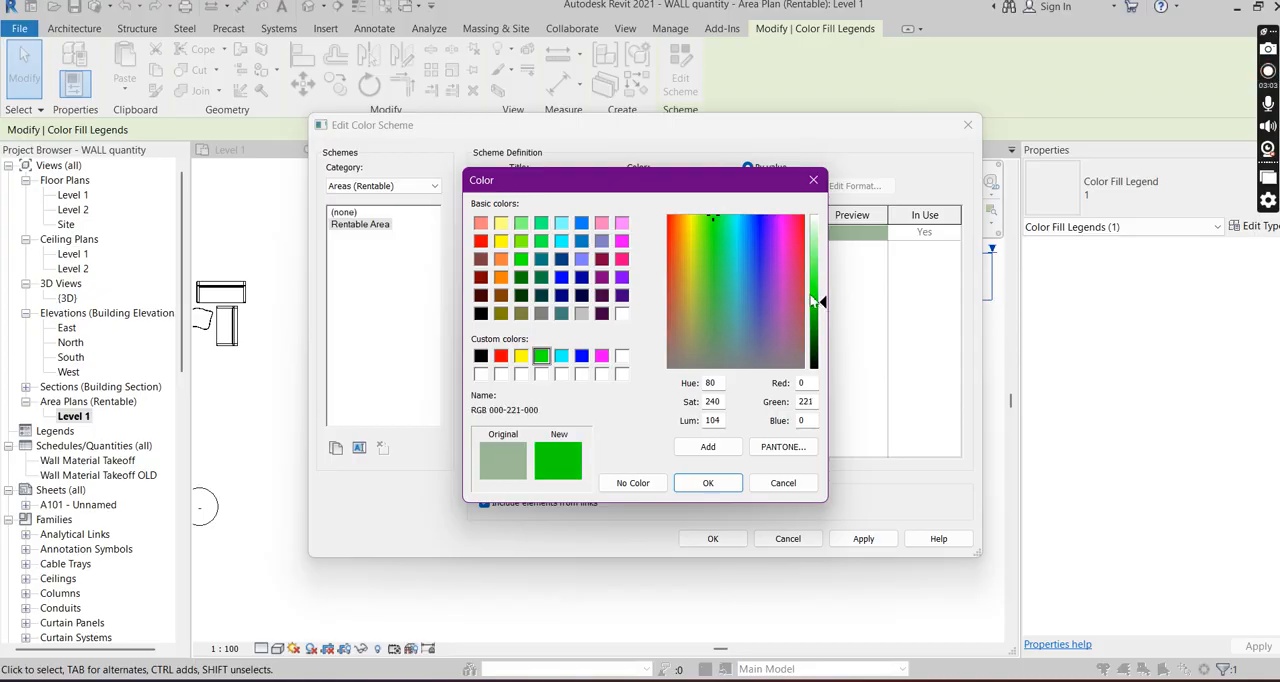
click(708, 484)
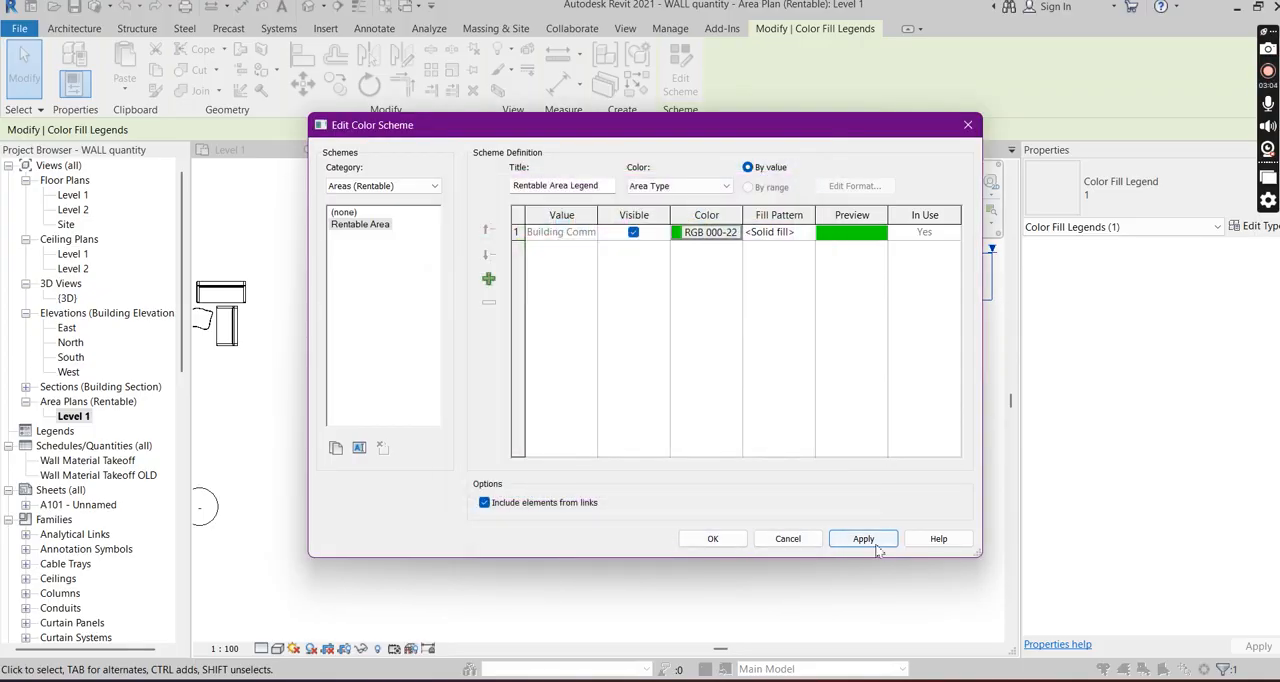
click(863, 538)
click(712, 538)
click(537, 485)
scroll(537, 485, up, 2)
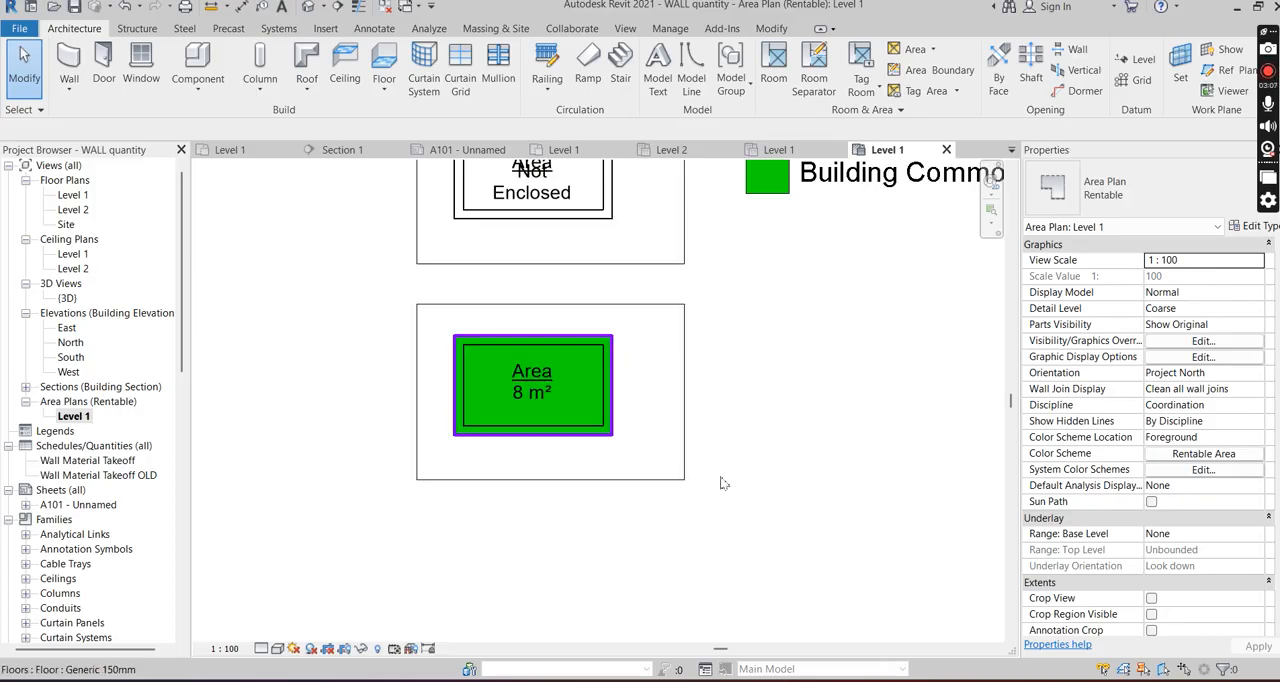
scroll(481, 388, up, 4)
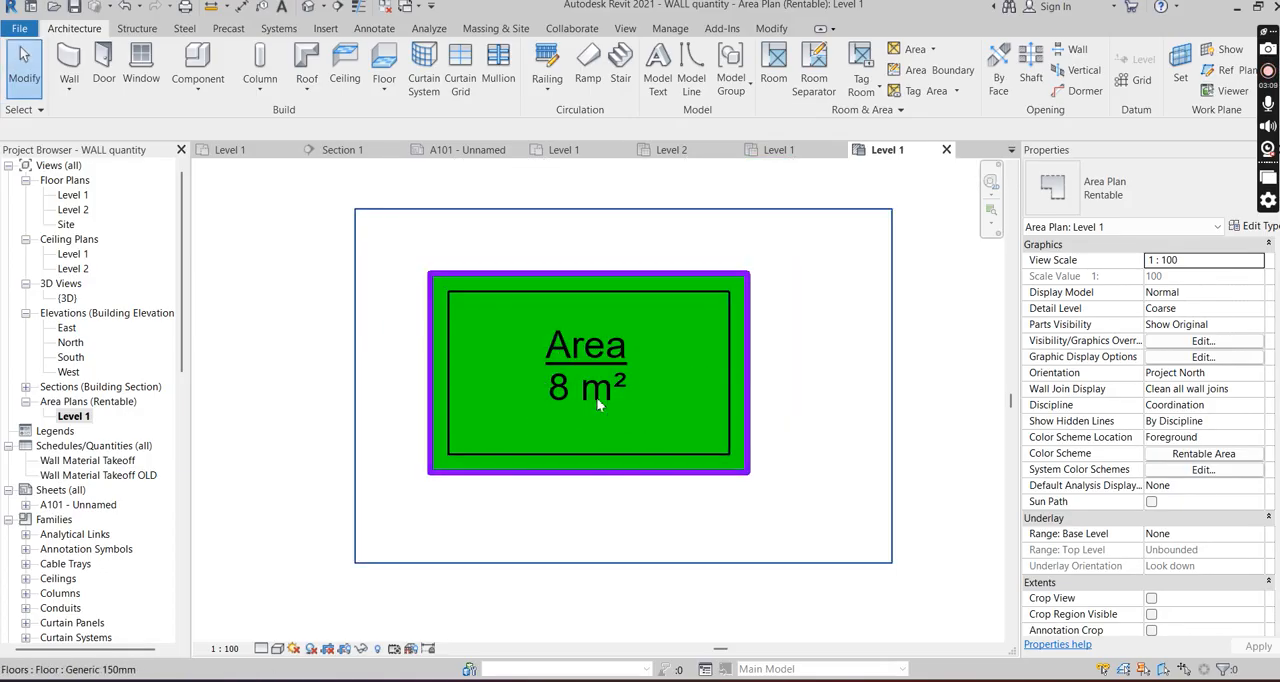
- Set the Building Common Area color in the Rentable Area color scheme to teal, RGB 064-128-128
scroll(596, 397, down, 5)
click(742, 256)
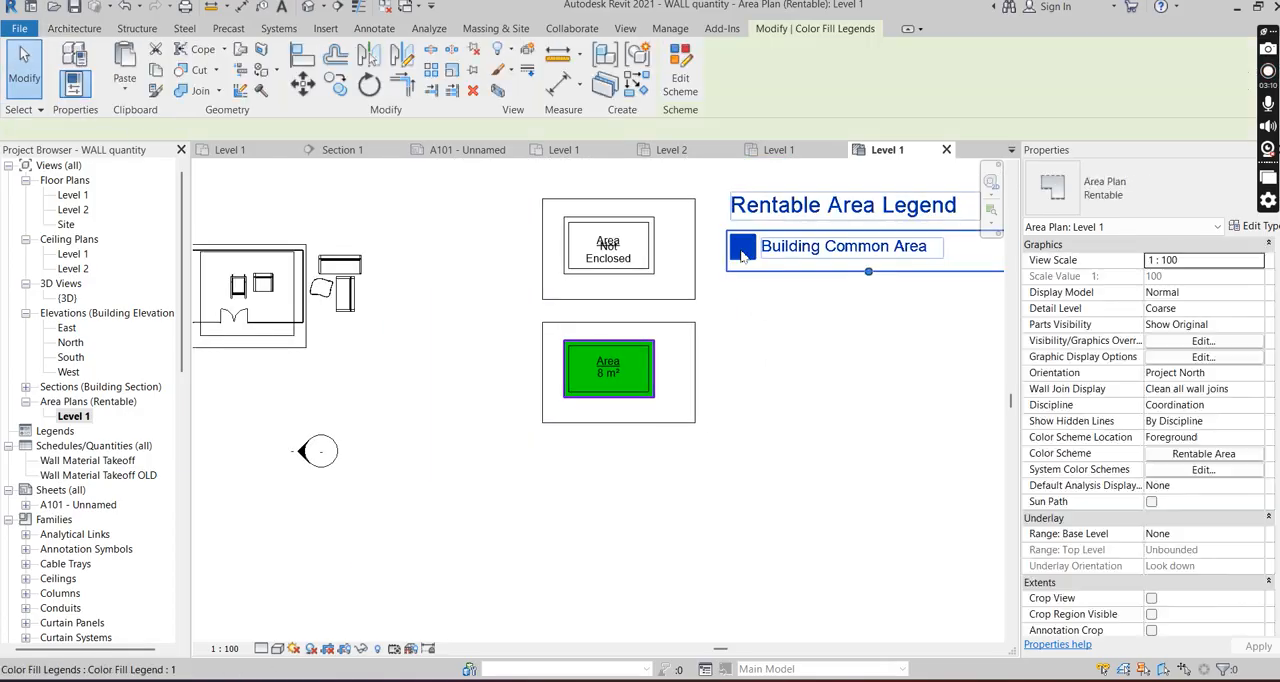
click(679, 83)
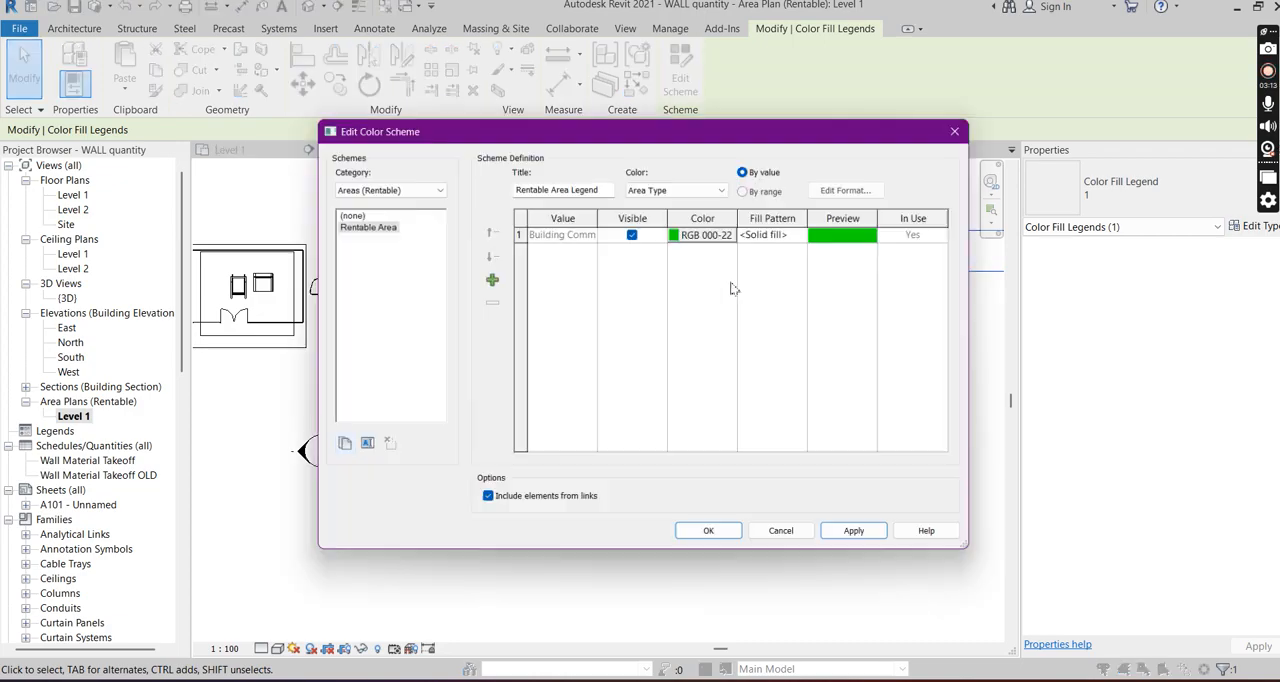
click(683, 234)
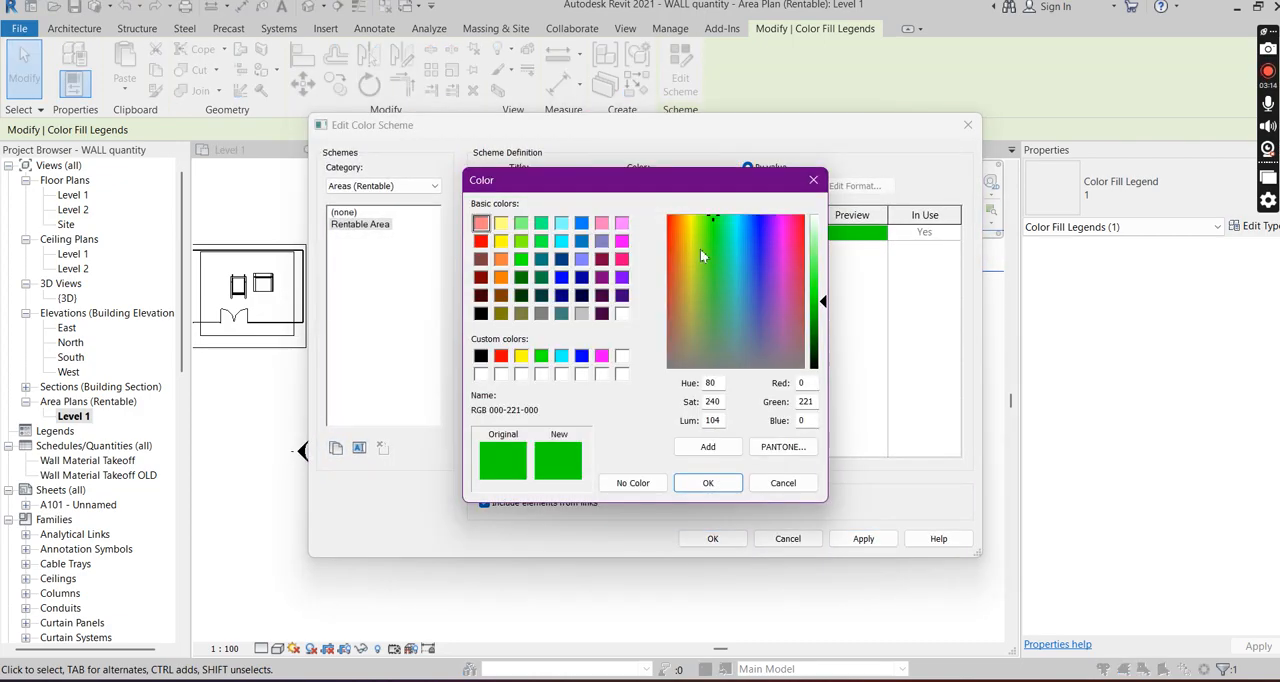
click(561, 314)
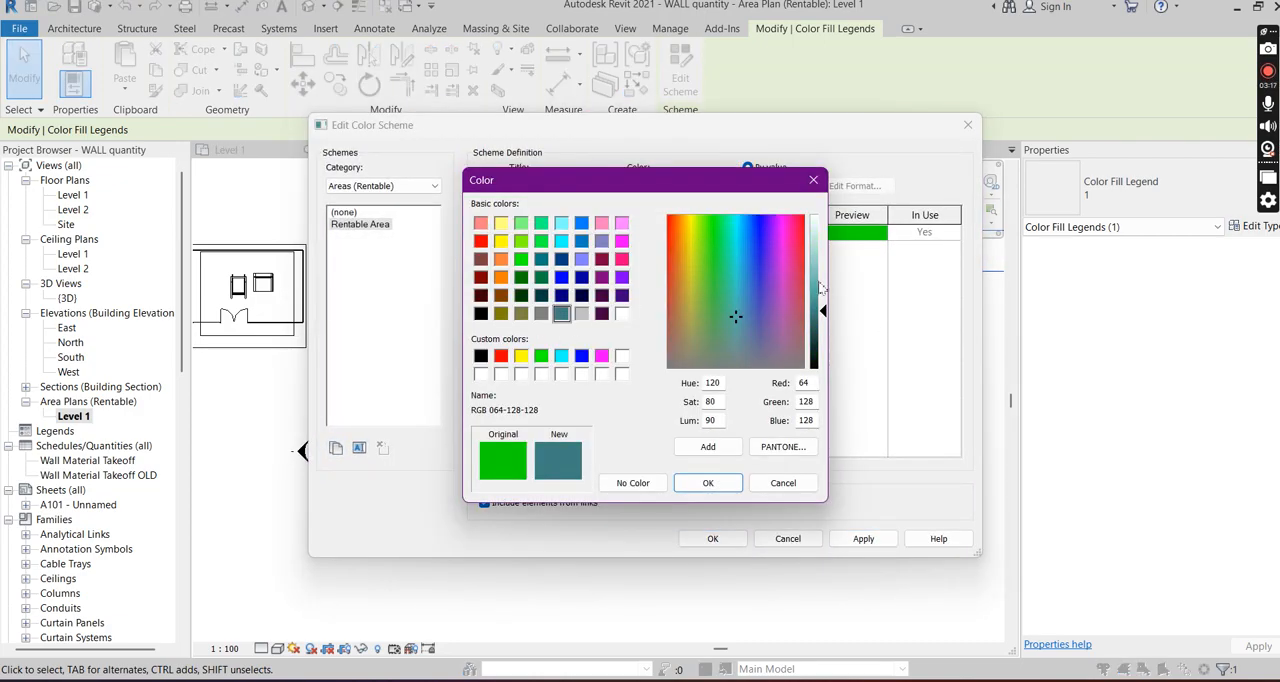
click(708, 483)
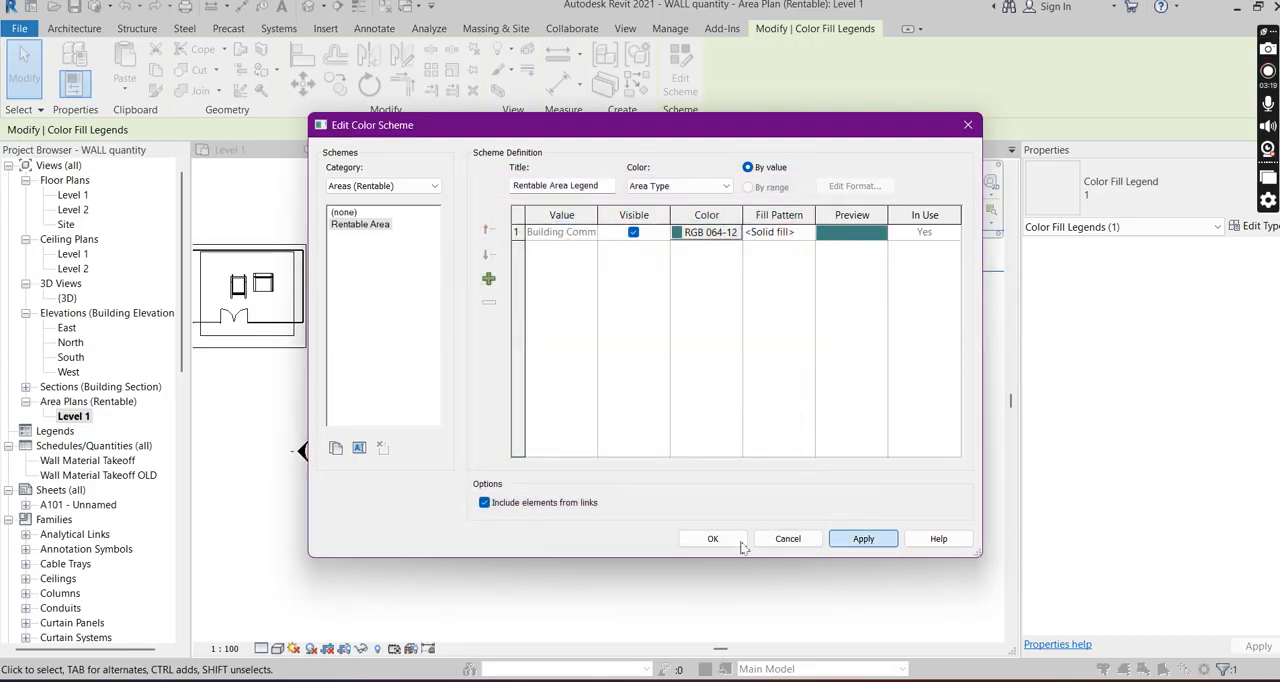
click(713, 539)
click(737, 394)
scroll(725, 388, up, 5)
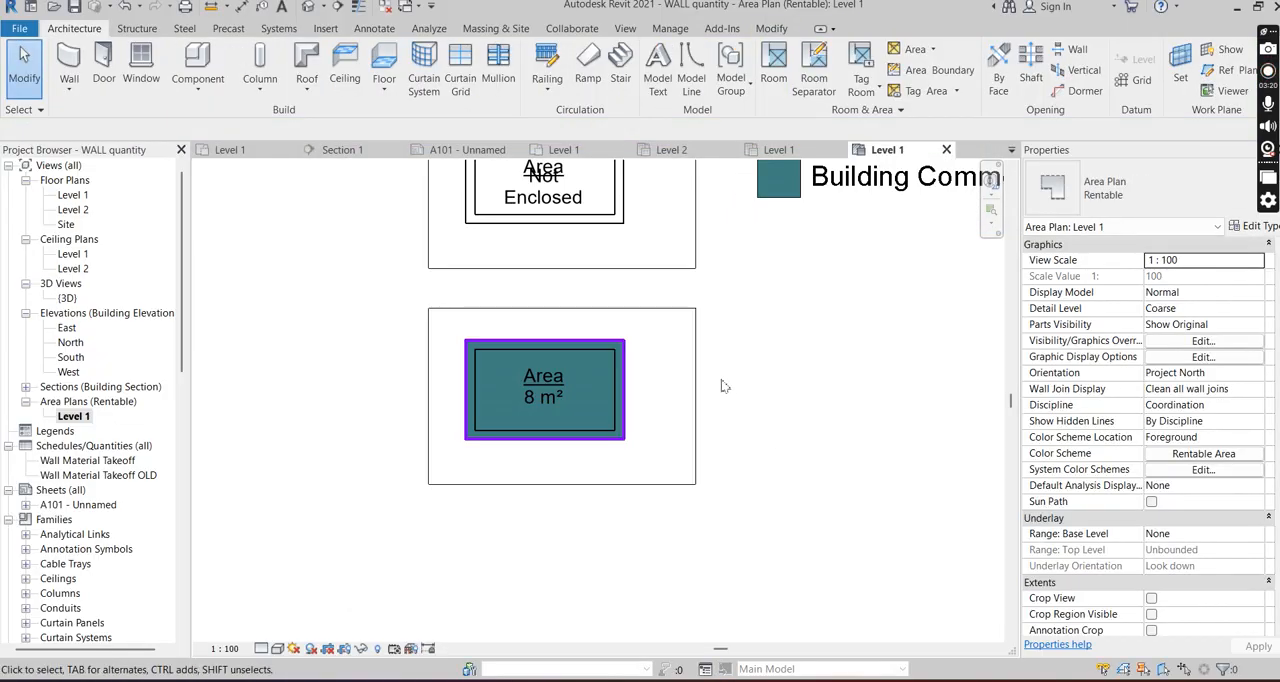
scroll(786, 340, down, 6)
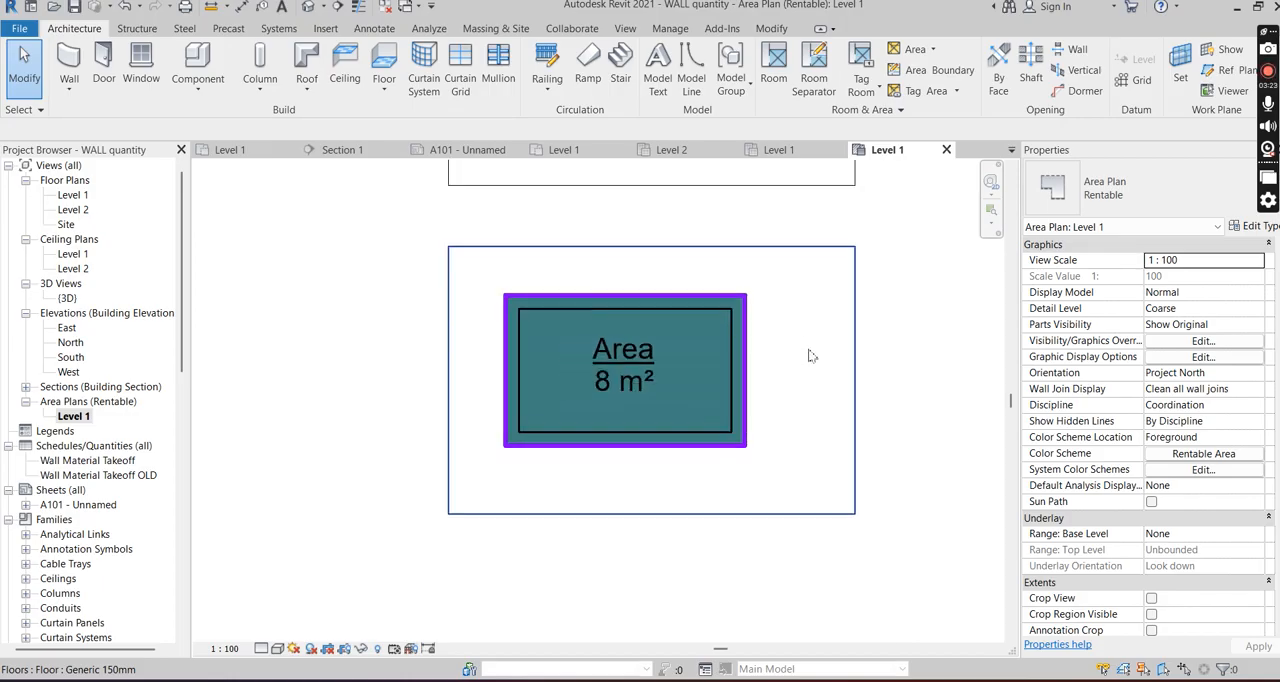
scroll(727, 378, up, 3)
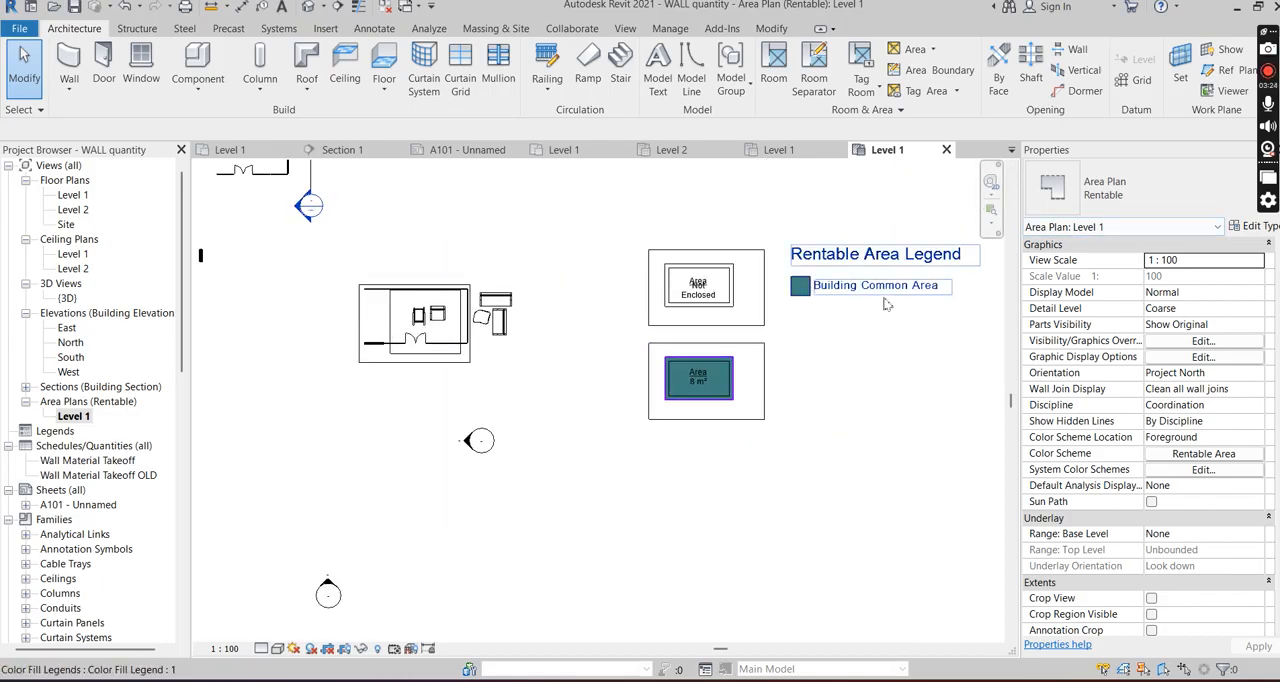
scroll(723, 402, down, 4)
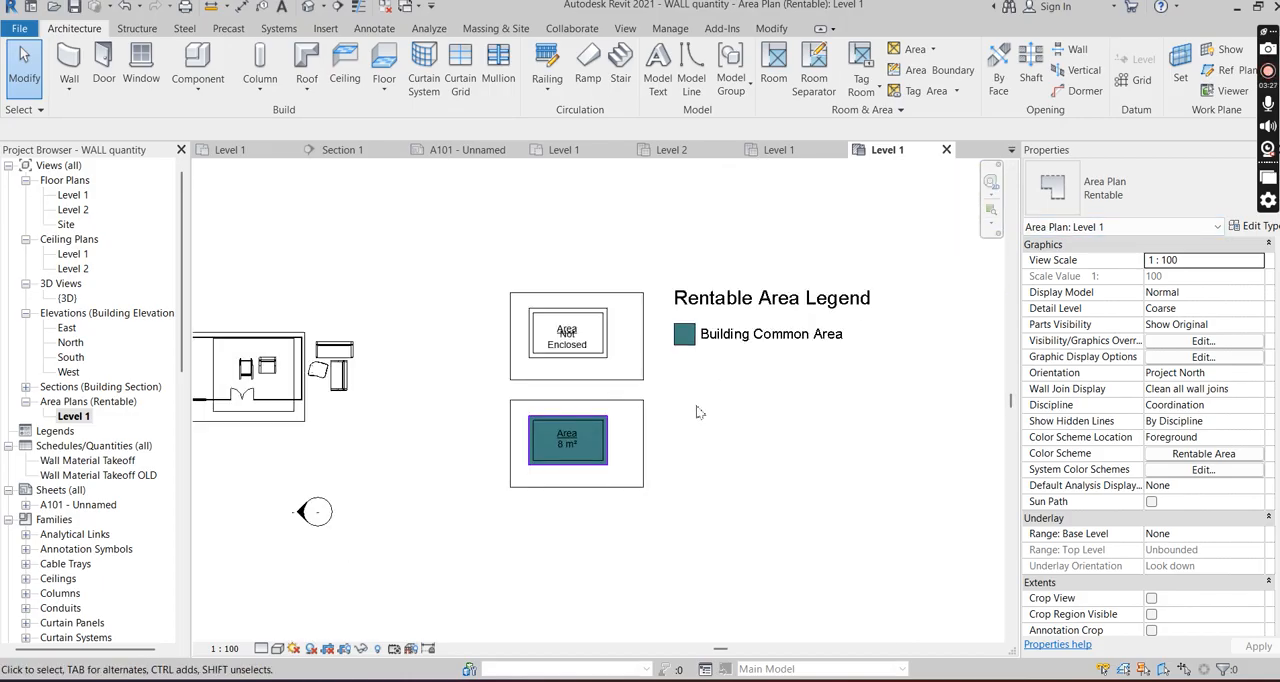
scroll(651, 457, up, 3)
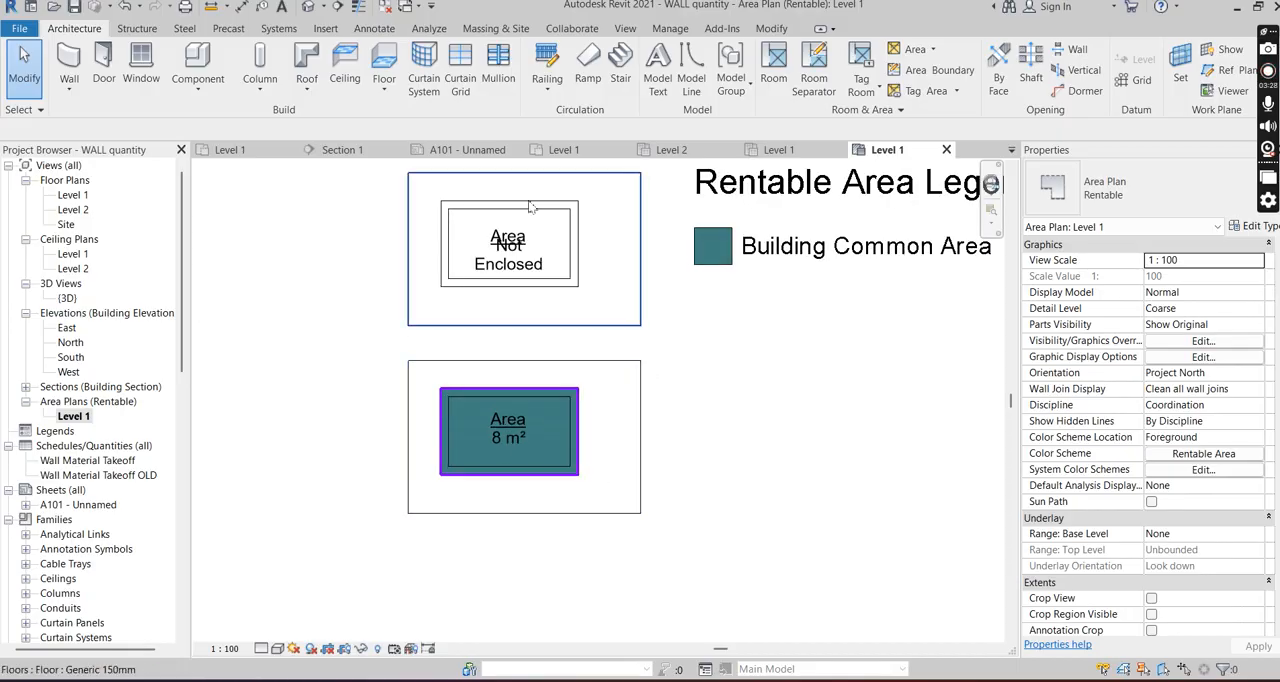
- Review the New Area Plan settings from the Level 1 floor plan without creating a view, and return to the rentable area plan
click(932, 49)
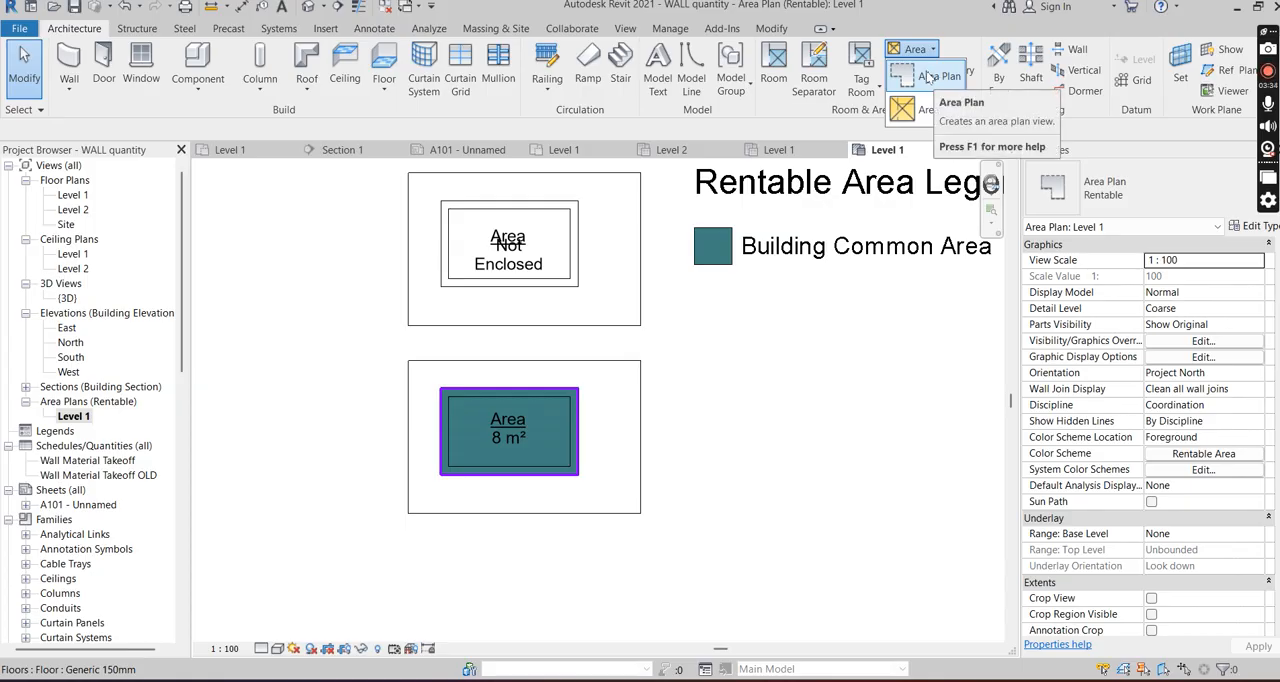
double_click(73, 195)
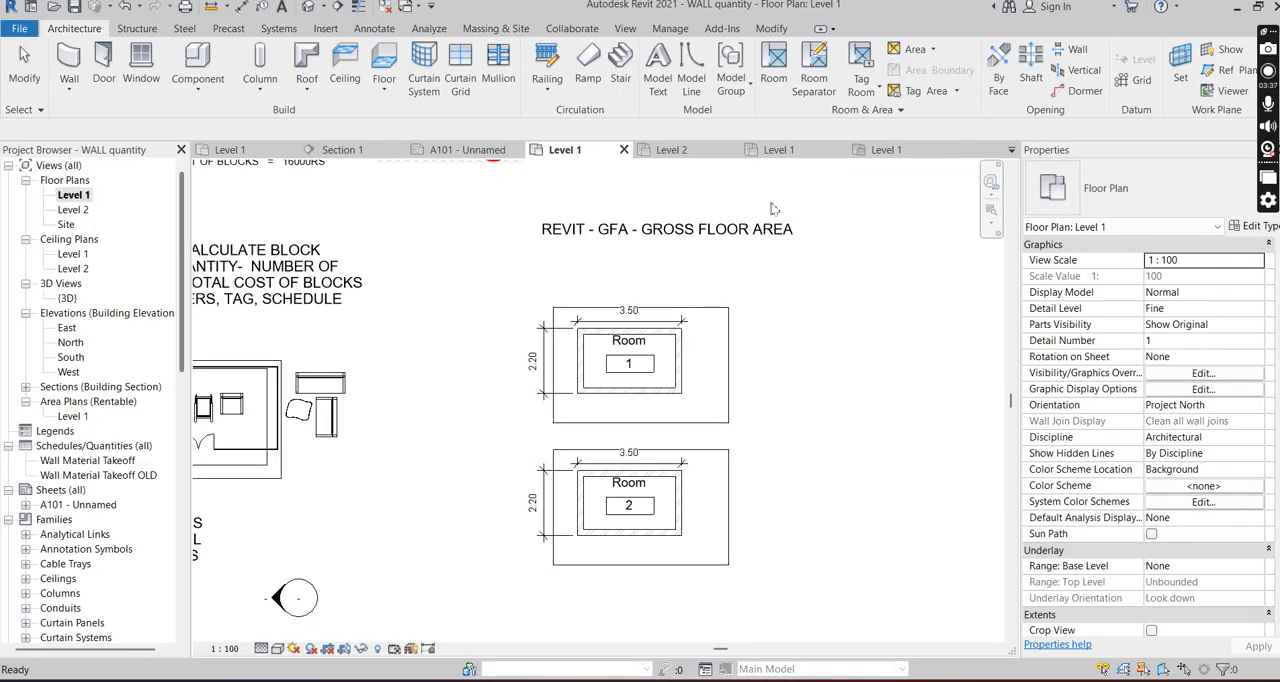
click(933, 50)
click(933, 80)
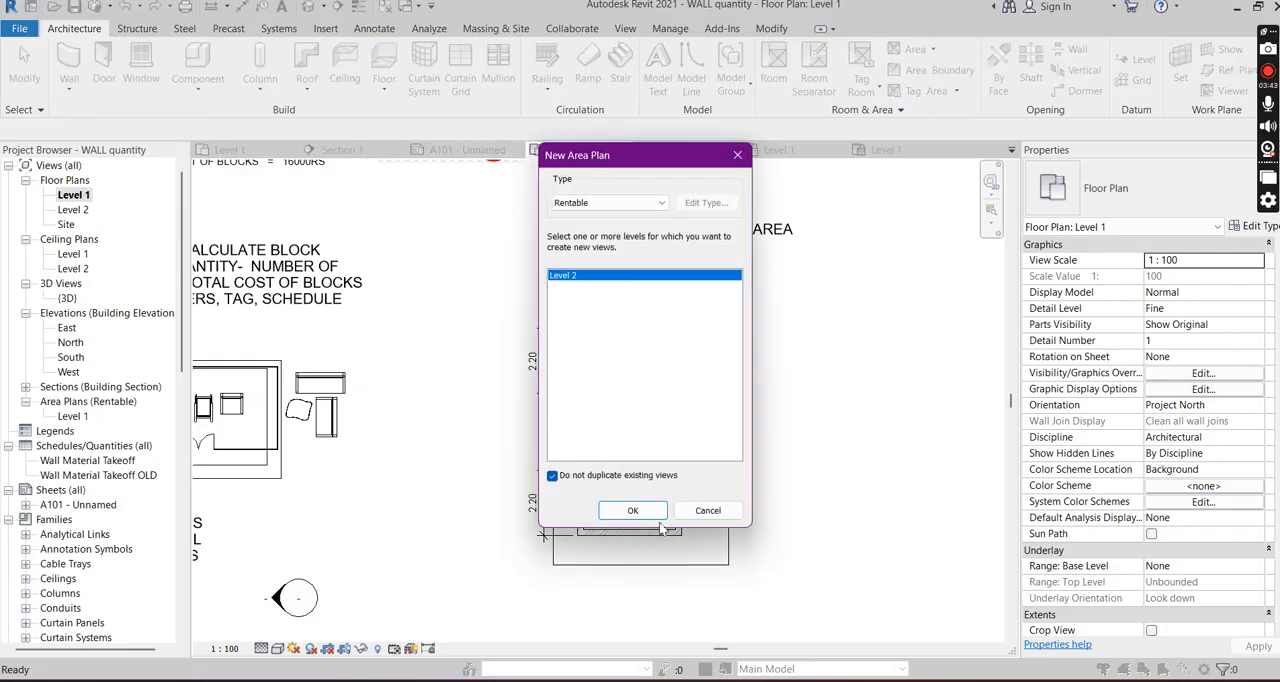
click(704, 511)
double_click(73, 416)
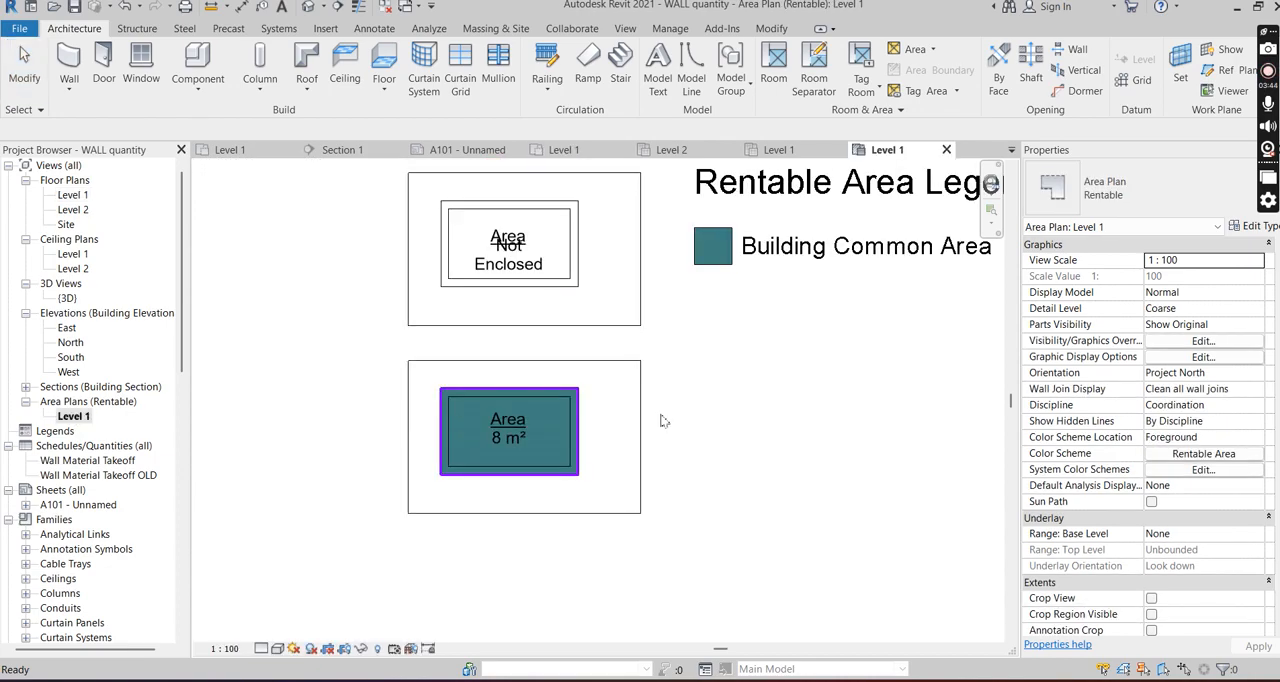
scroll(531, 197, up, 5)
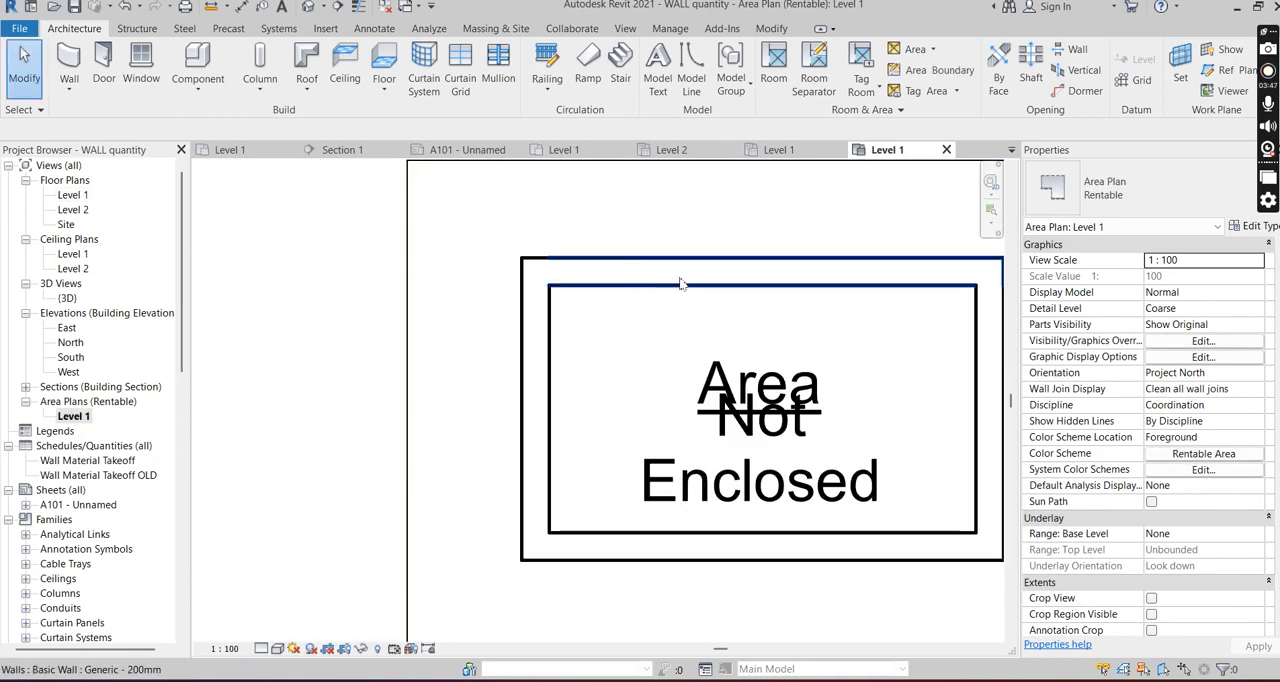
scroll(575, 322, down, 5)
scroll(700, 360, up, 5)
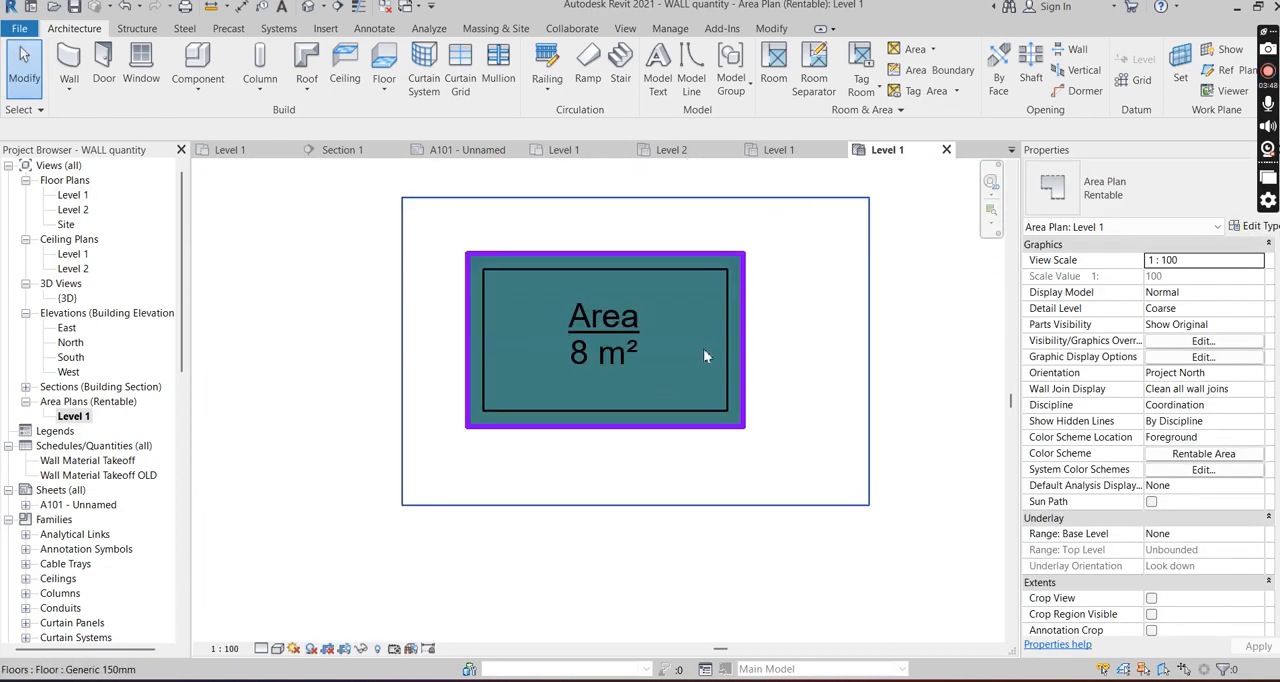
- Draw two perpendicular area boundary lines that cut off the lower-right corner of the room's area, the vertical one about 1.0 m long
click(945, 72)
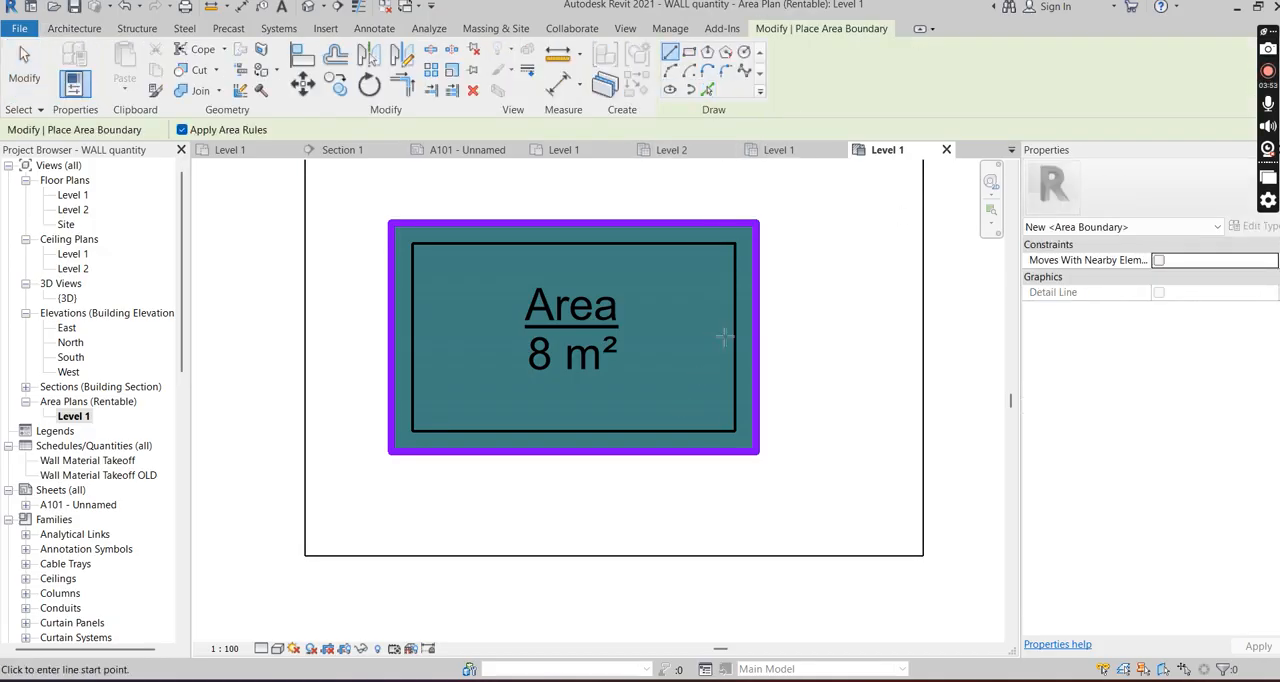
click(757, 348)
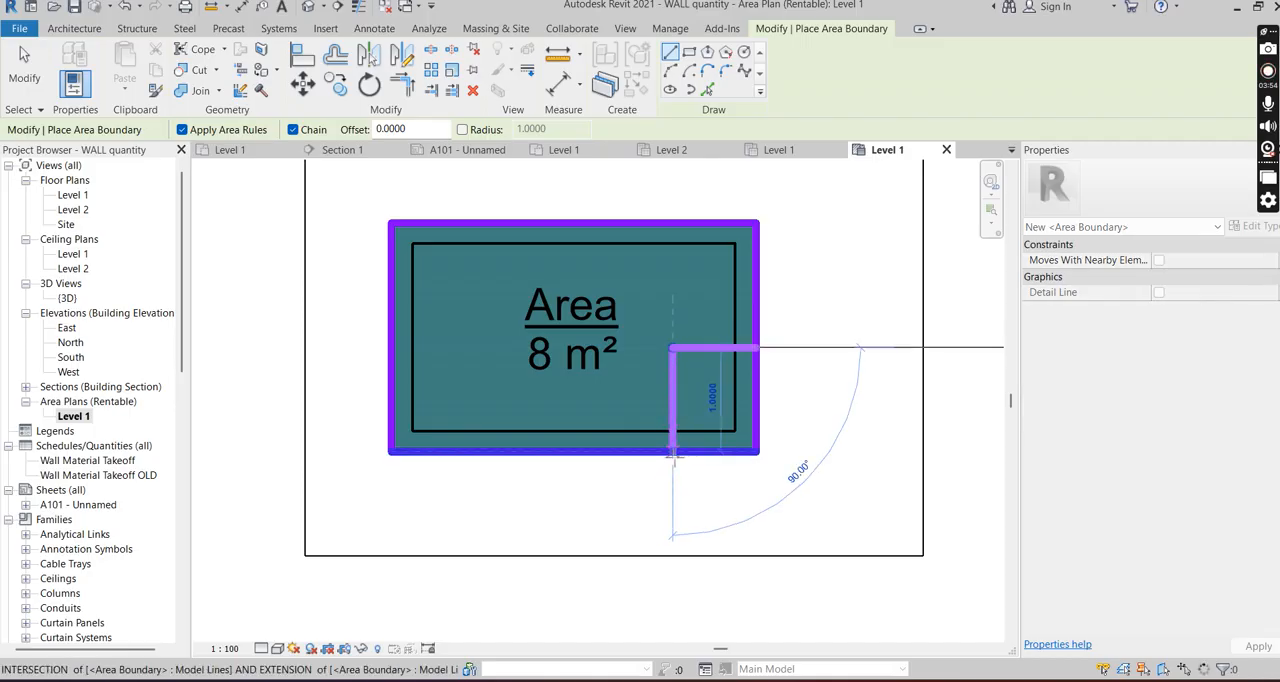
click(672, 452)
key(Escape)
key(Escape)
- Examine the lower room's area tag and color fill around the cut-off corner, and compare them with the upper room and legend
scroll(690, 410, up, 2)
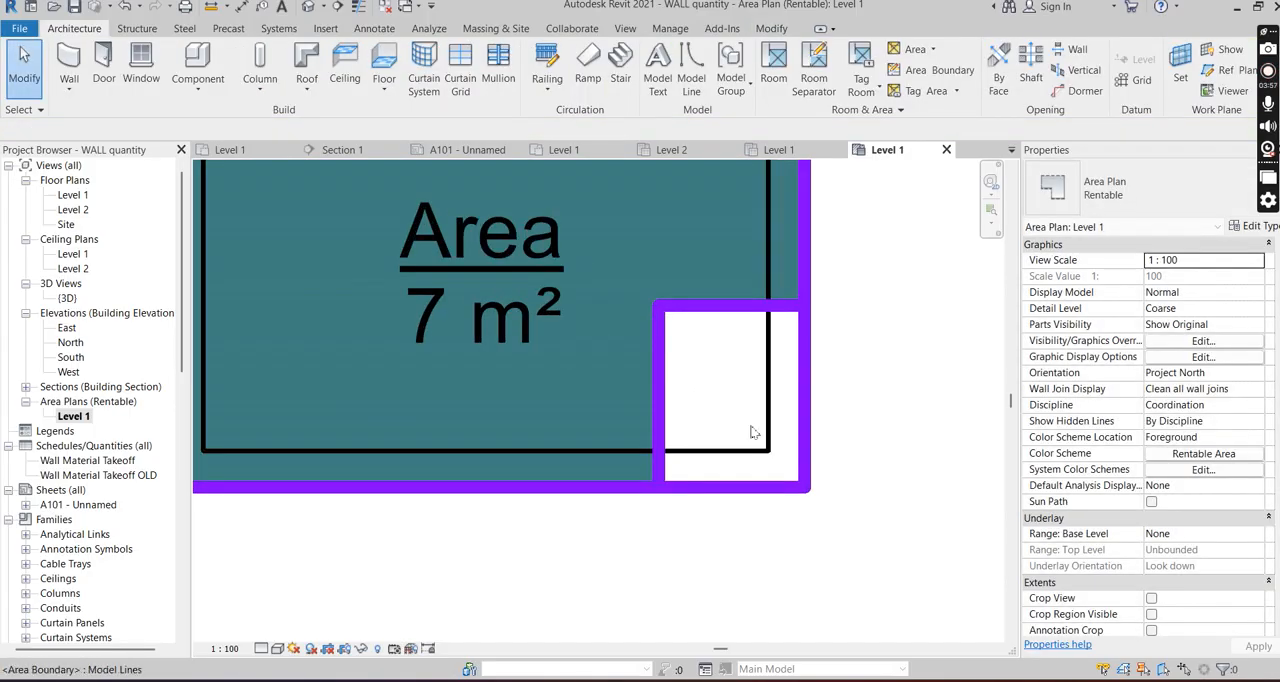
scroll(722, 380, down, 1)
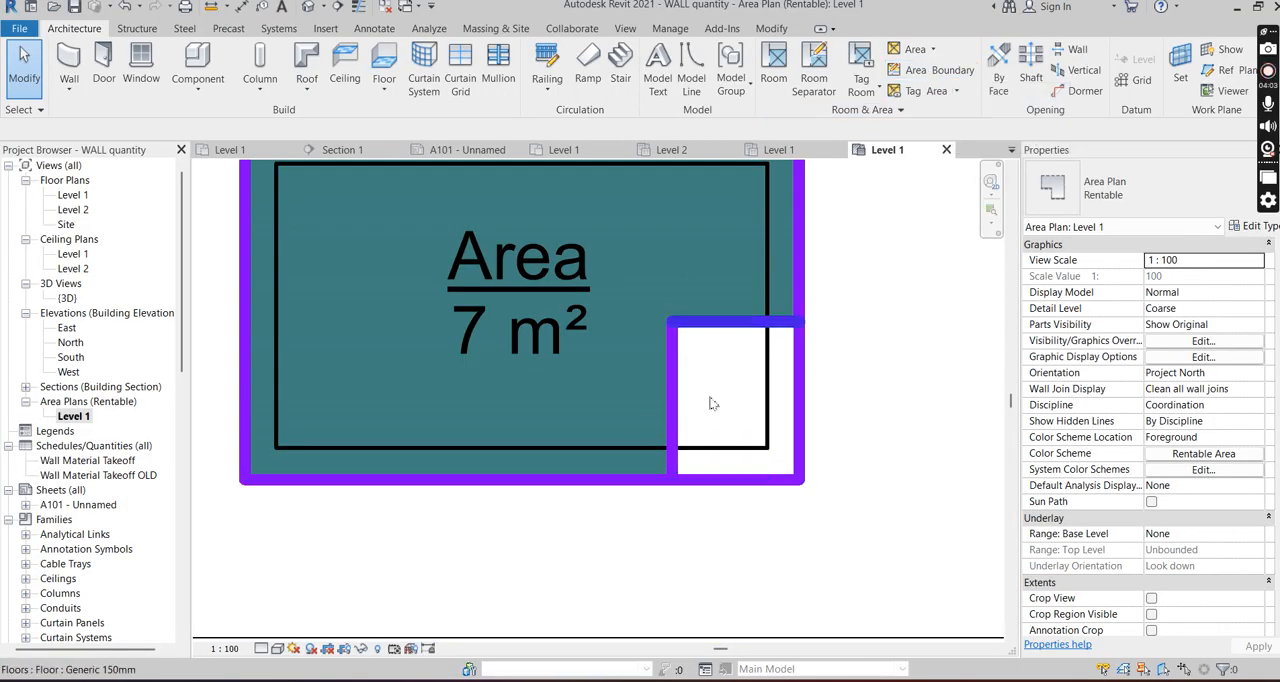
scroll(708, 398, down, 4)
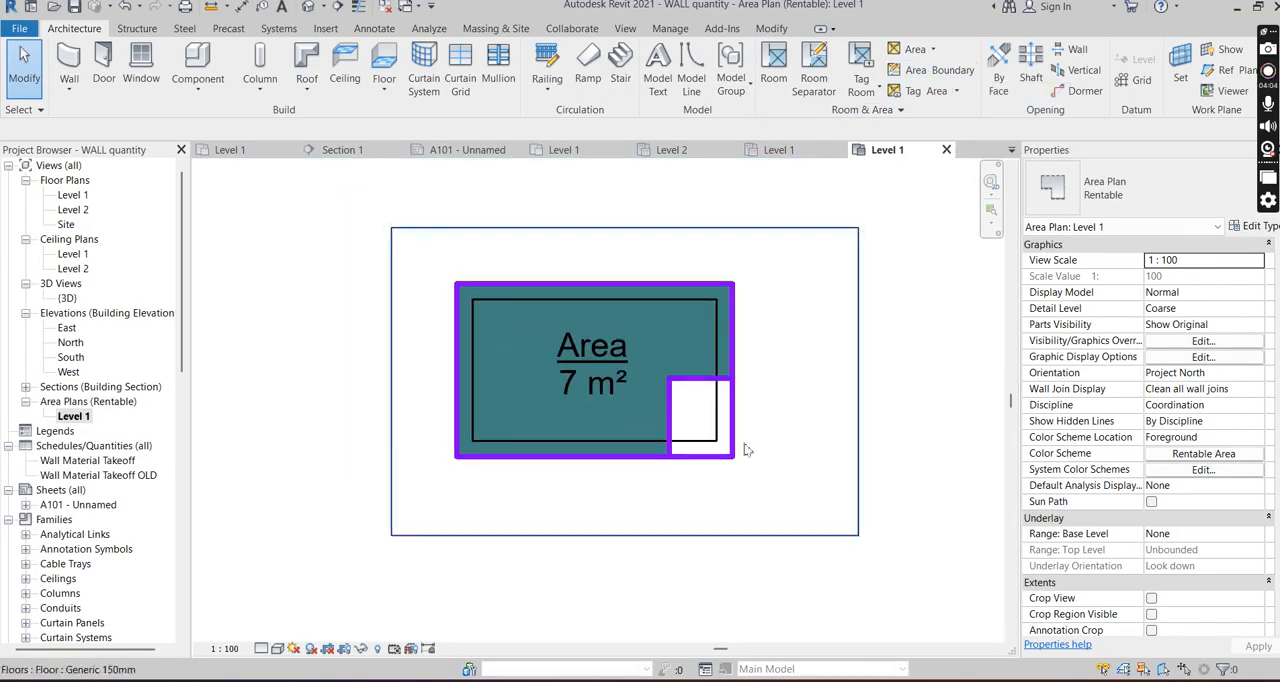
scroll(700, 441, up, 2)
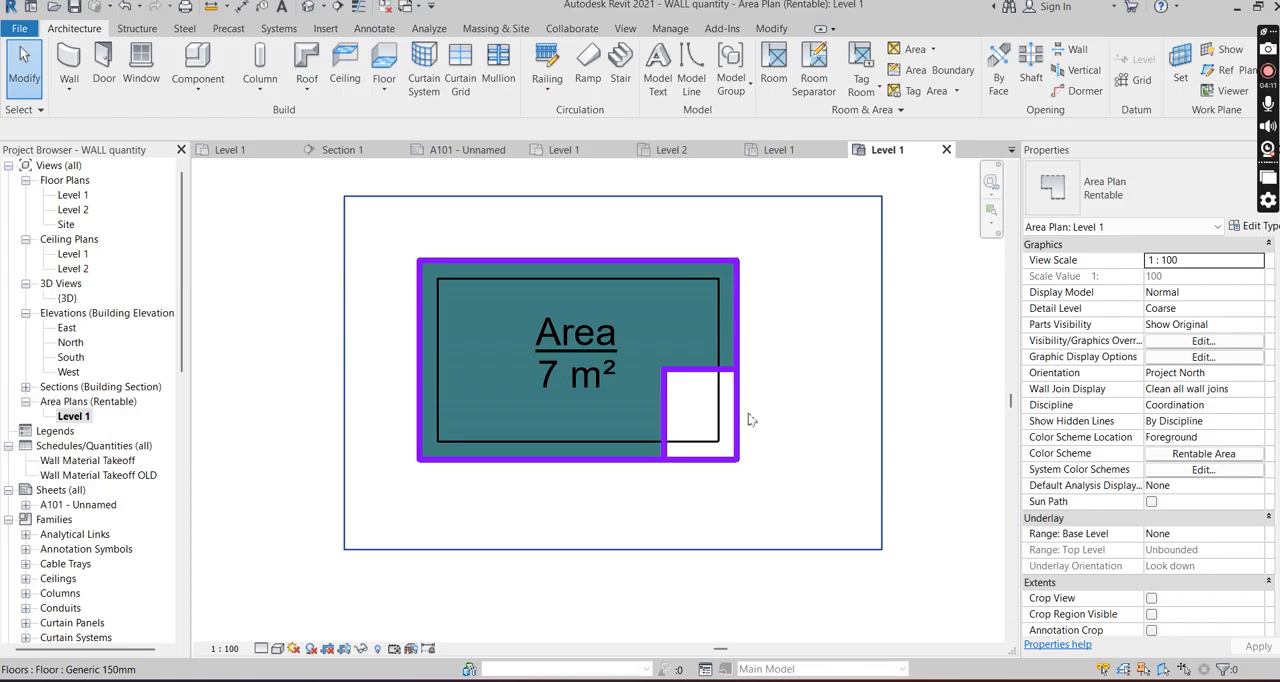
scroll(666, 417, up, 3)
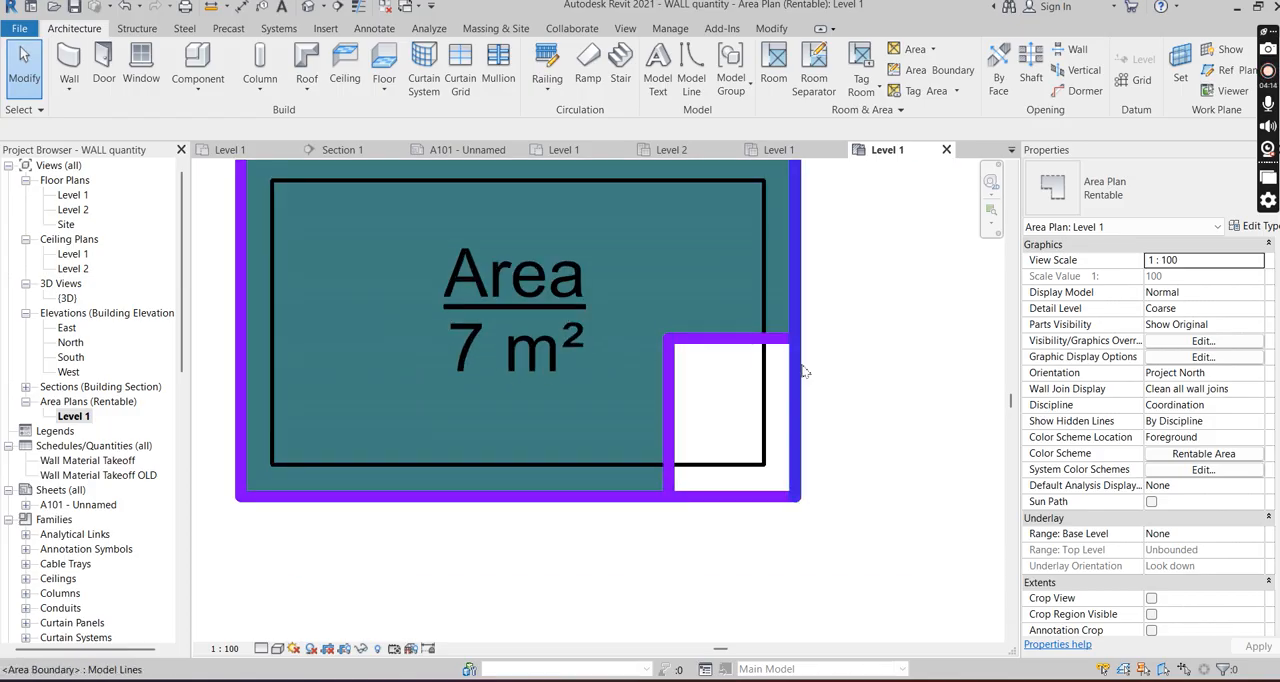
scroll(742, 381, down, 1)
scroll(705, 365, down, 1)
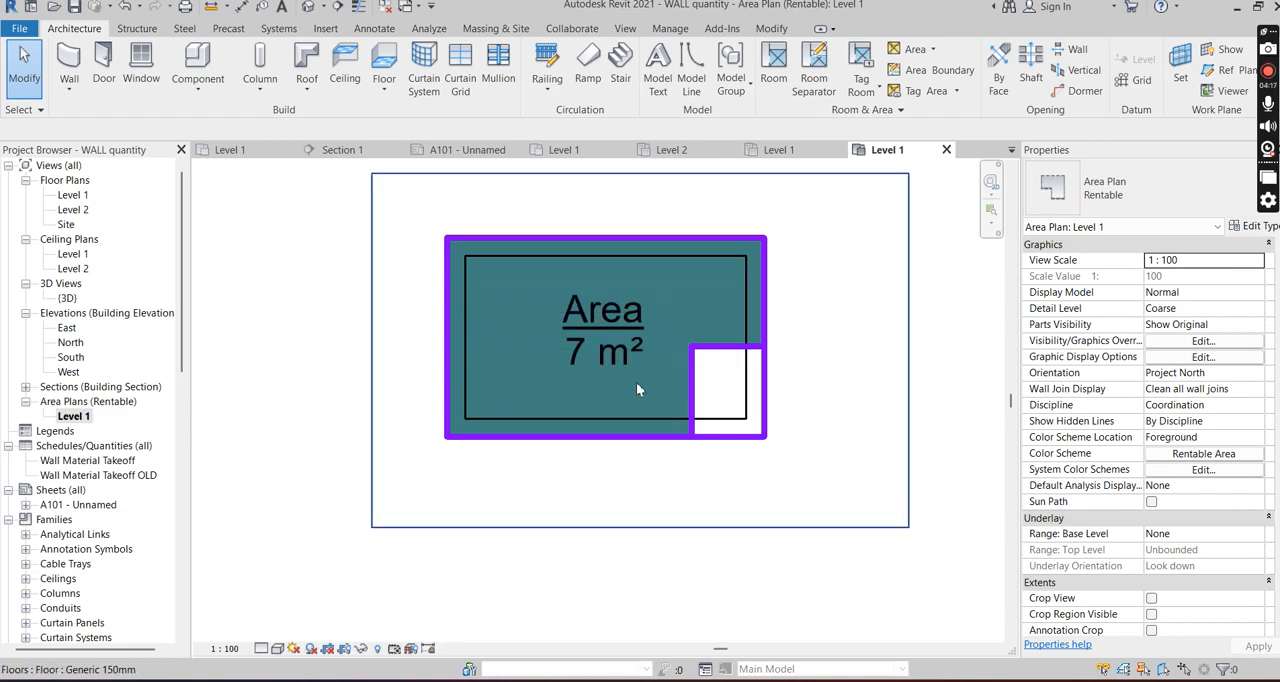
scroll(630, 385, down, 1)
scroll(766, 380, down, 3)
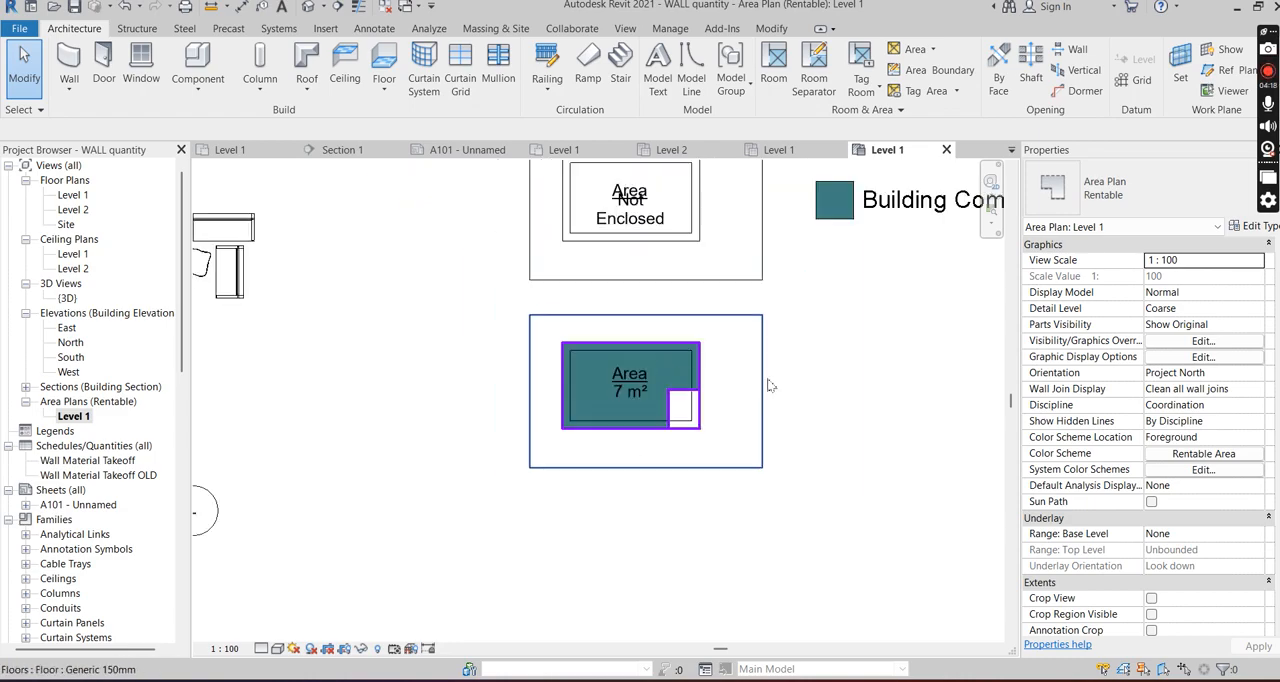
scroll(470, 307, down, 2)
scroll(825, 230, up, 3)
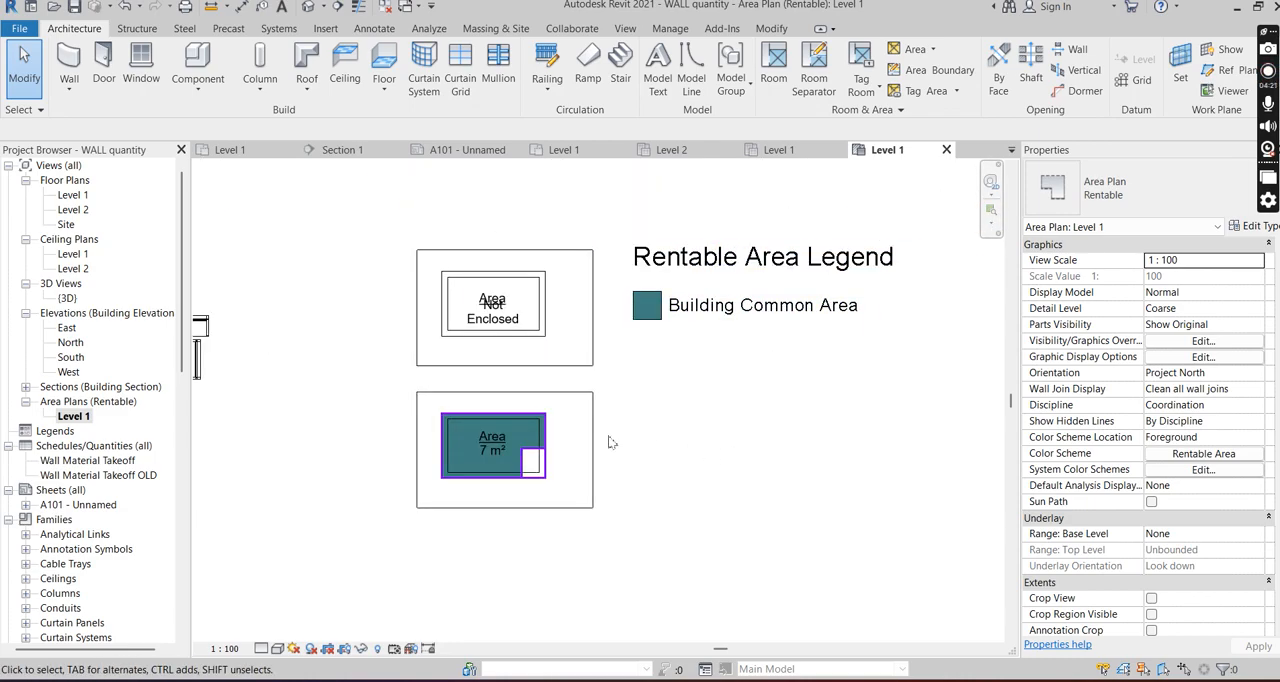
scroll(688, 381, down, 6)
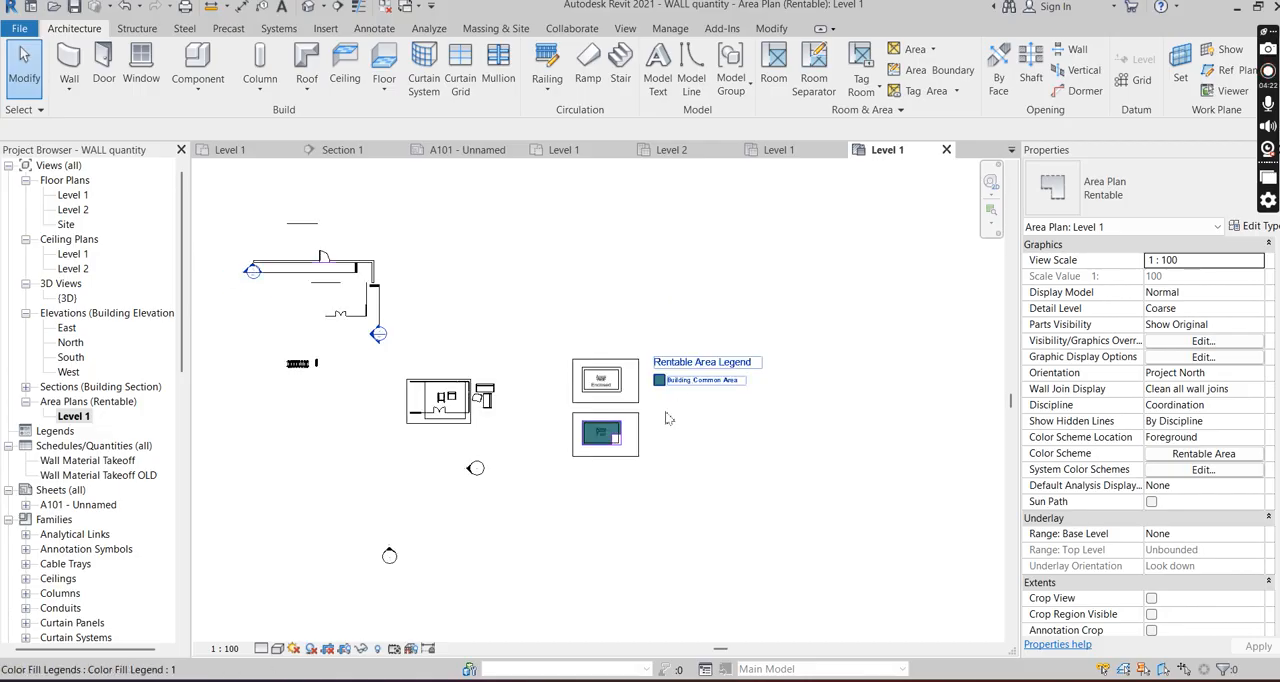
- Switch to the Level 1 floor plan and review its promotional images, block quantity notes and gross floor area room drawings
key(ctrl+Tab)
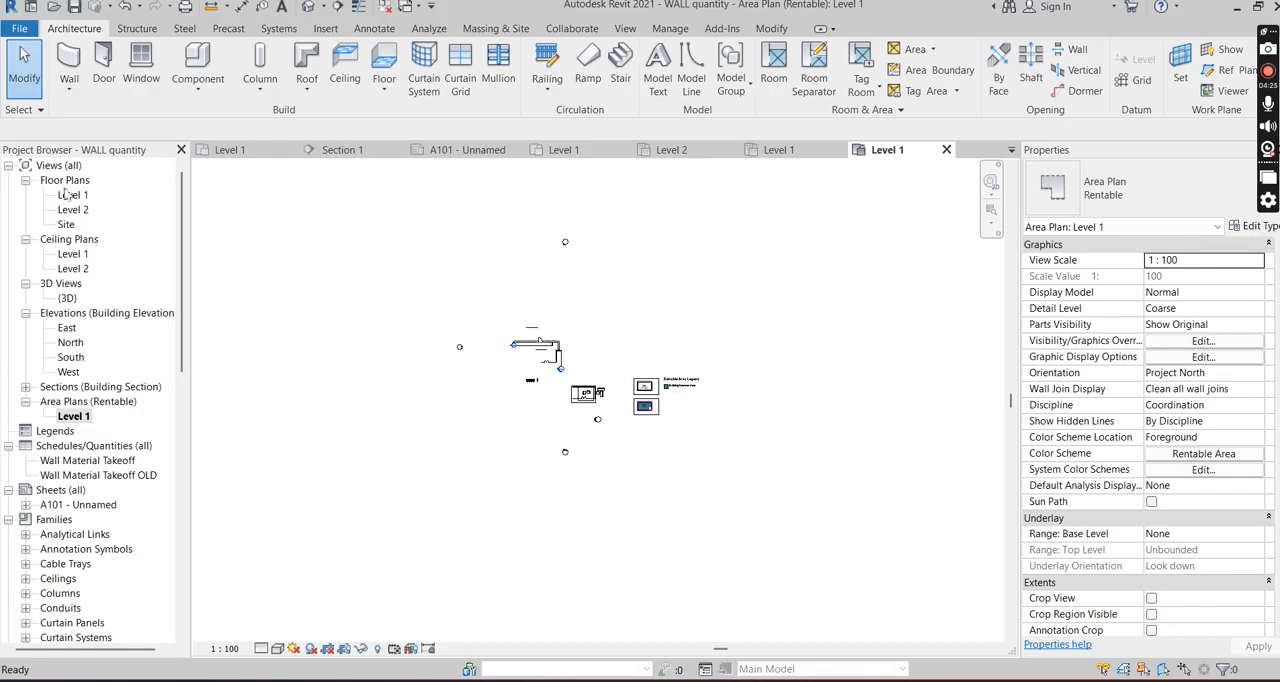
scroll(787, 512, down, 3)
scroll(760, 400, up, 6)
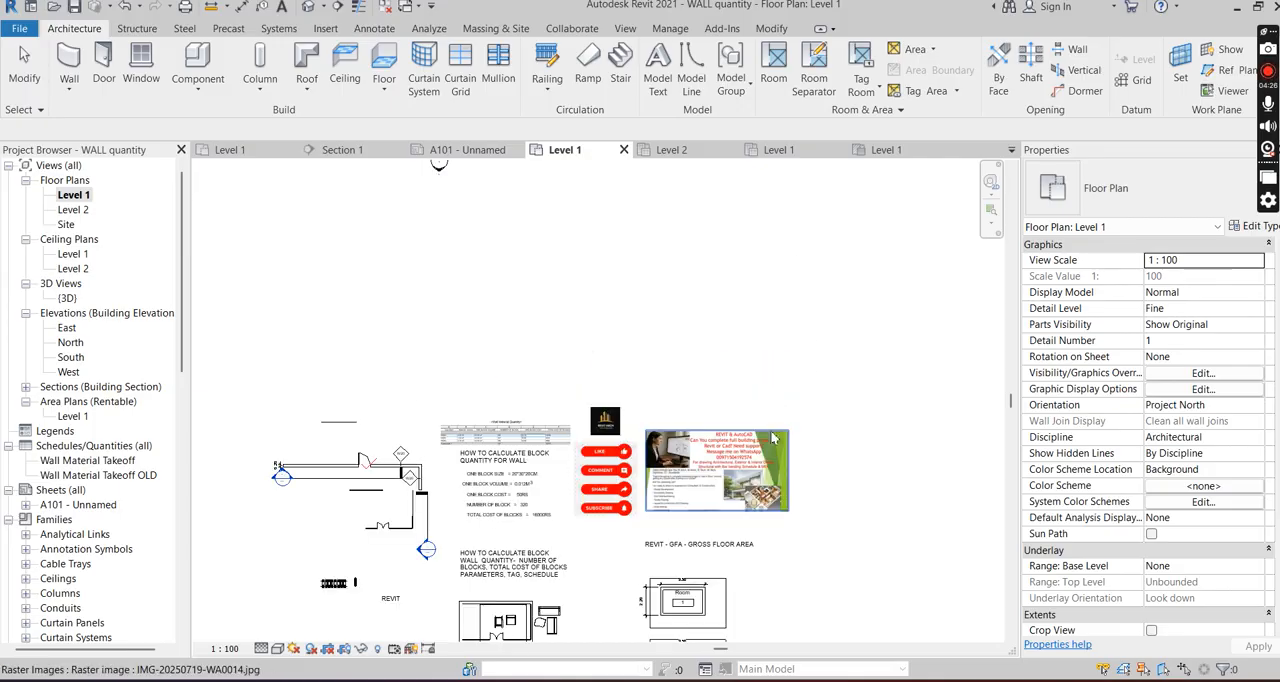
scroll(712, 445, up, 4)
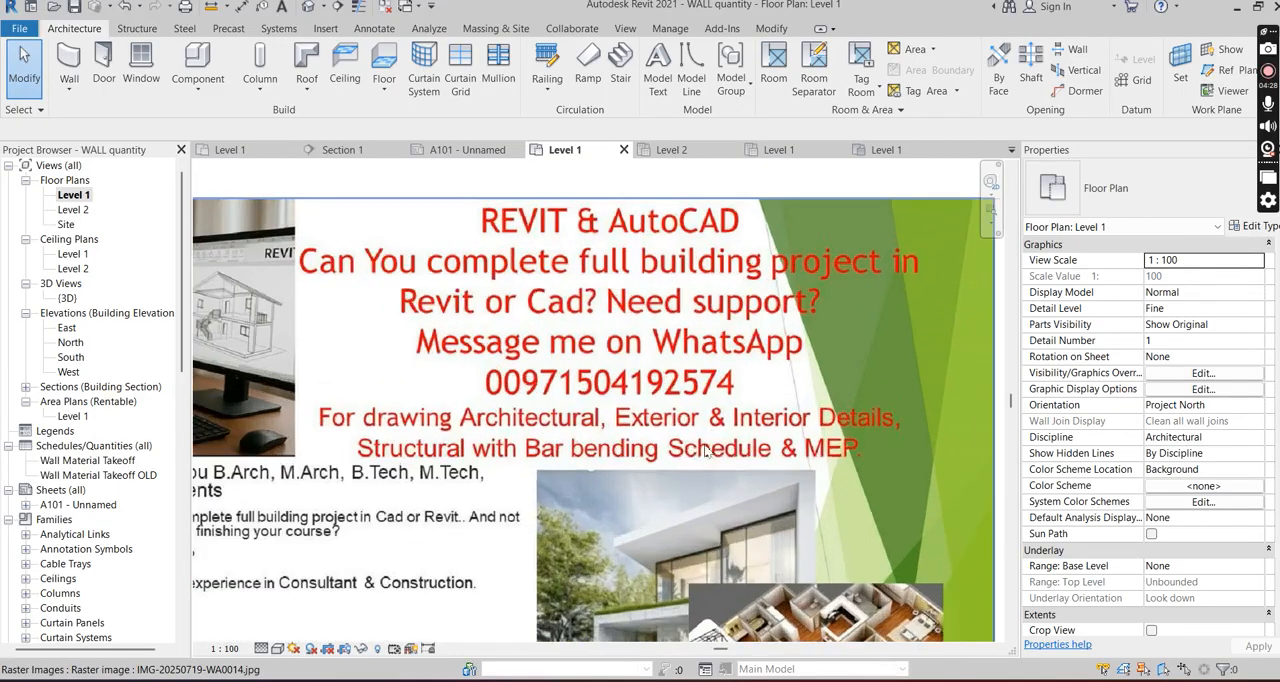
scroll(617, 384, down, 3)
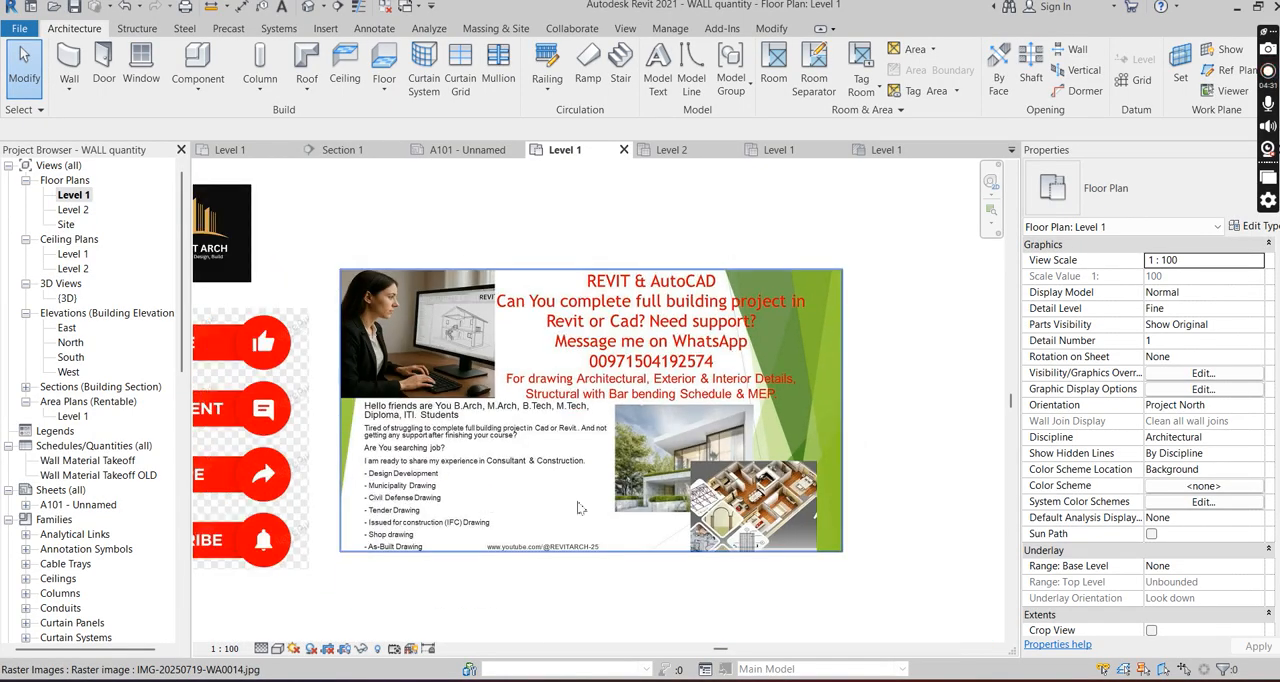
scroll(848, 415, down, 3)
scroll(365, 476, up, 6)
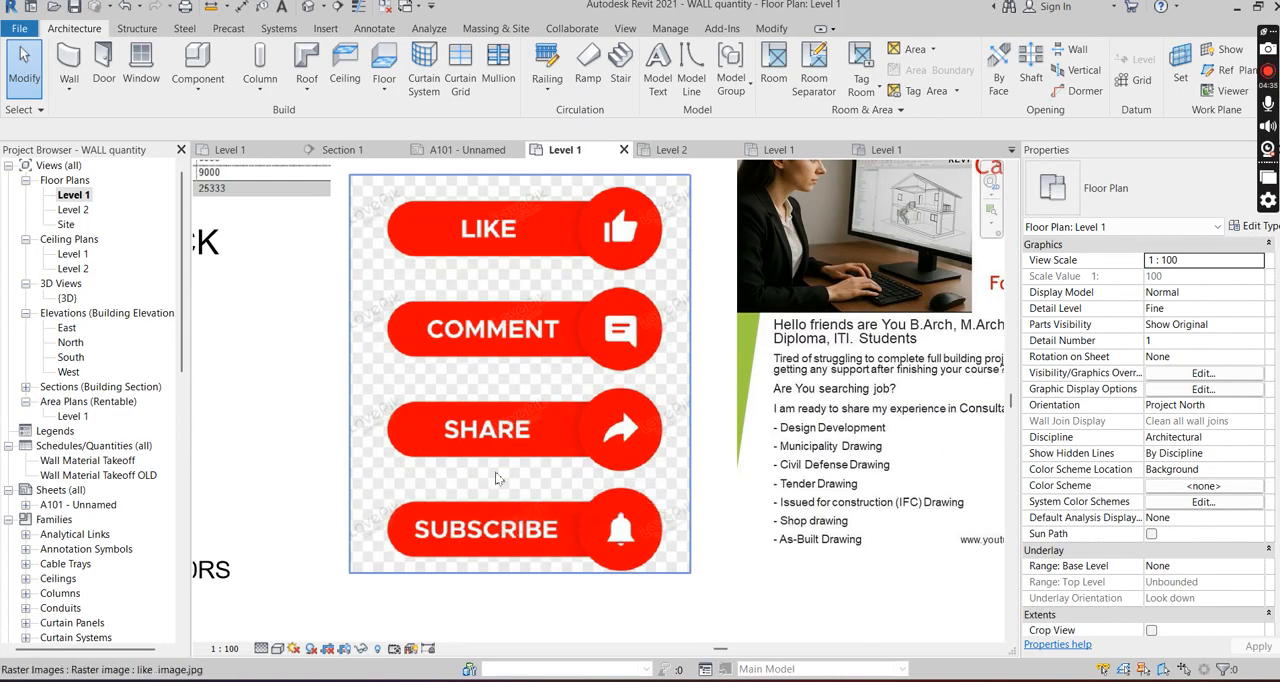
scroll(651, 346, down, 6)
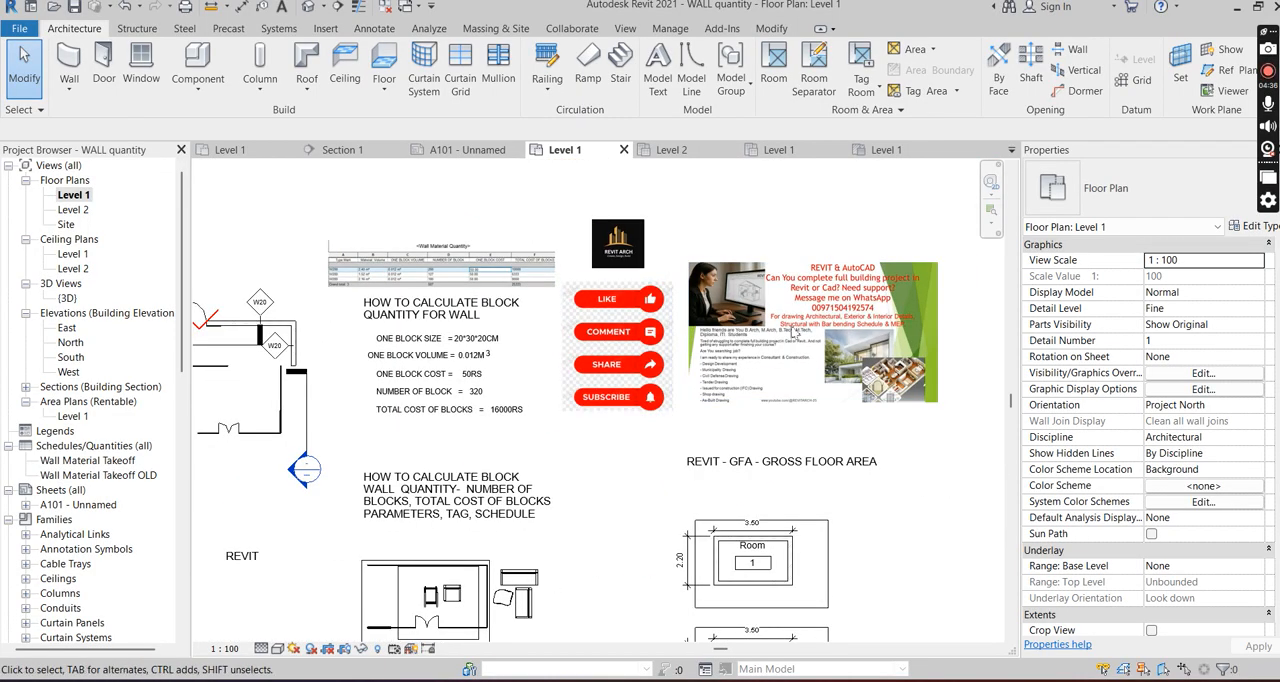
scroll(522, 541, up, 3)
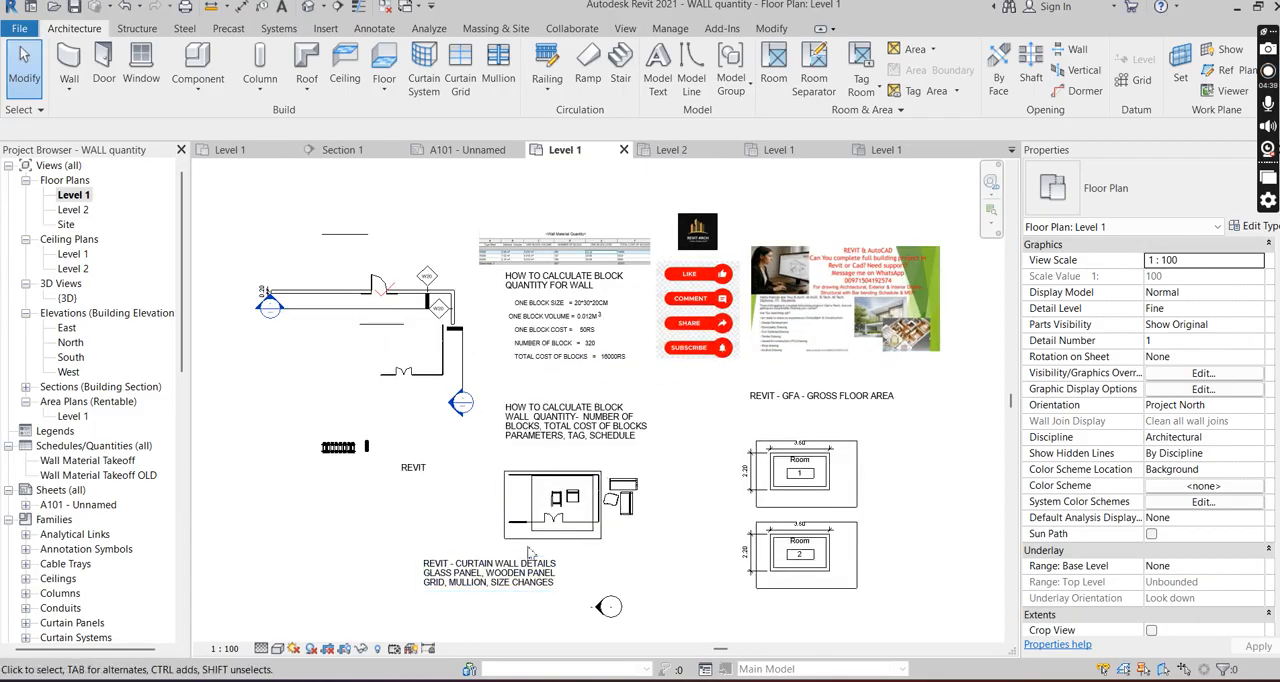
scroll(505, 526, down, 2)
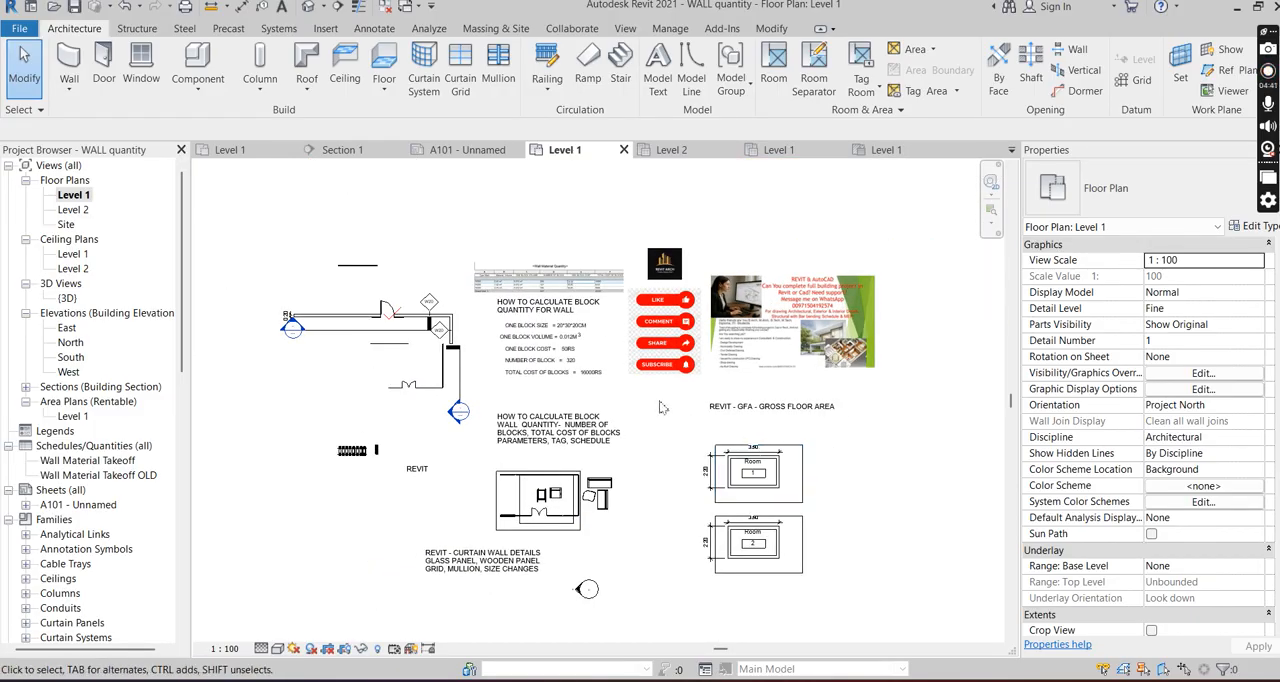